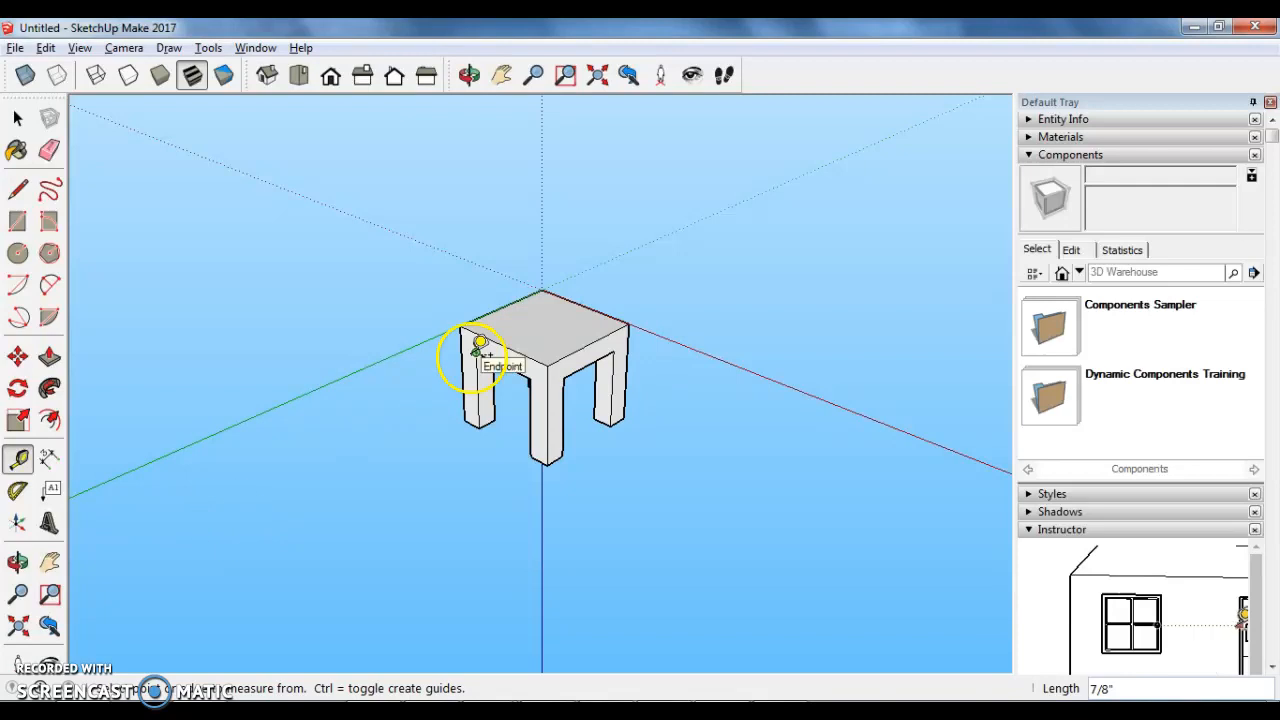
- Measure the front edge of the tabletop from corner to corner with the Tape Measure tool
left_click(469, 74)
left_click_drag(554, 429, 663, 517)
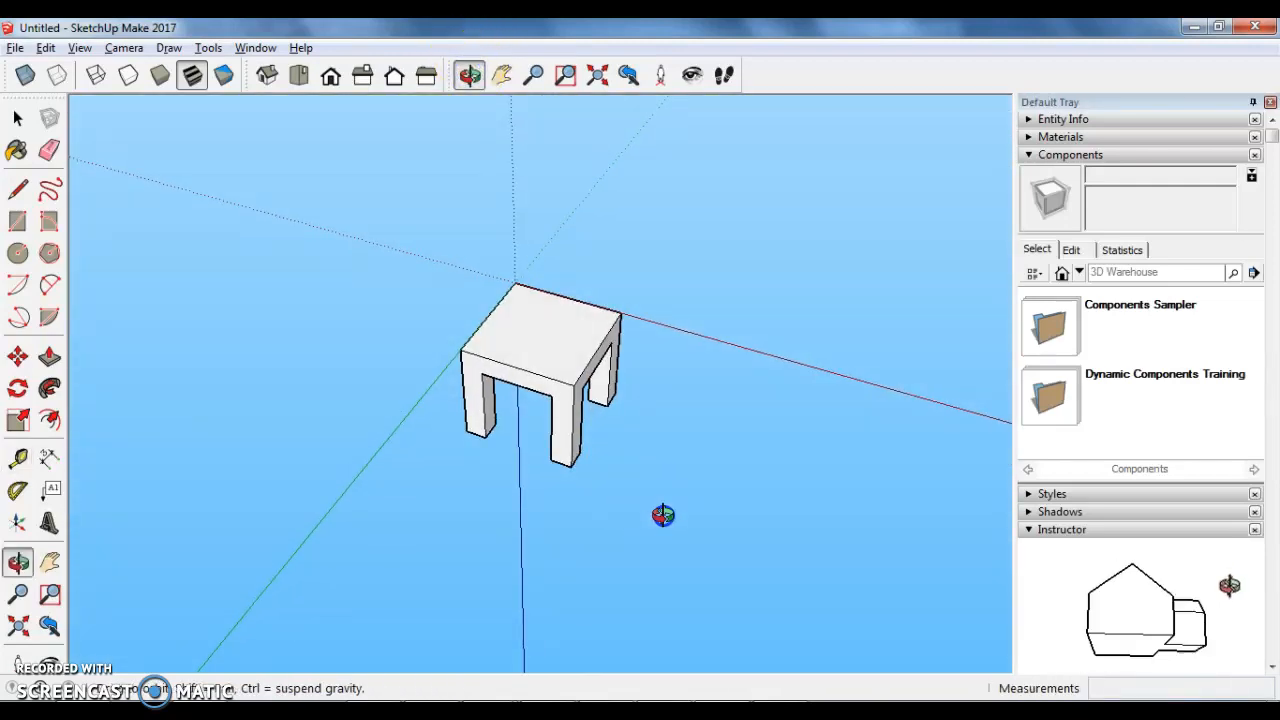
left_click(18, 458)
left_click(459, 350)
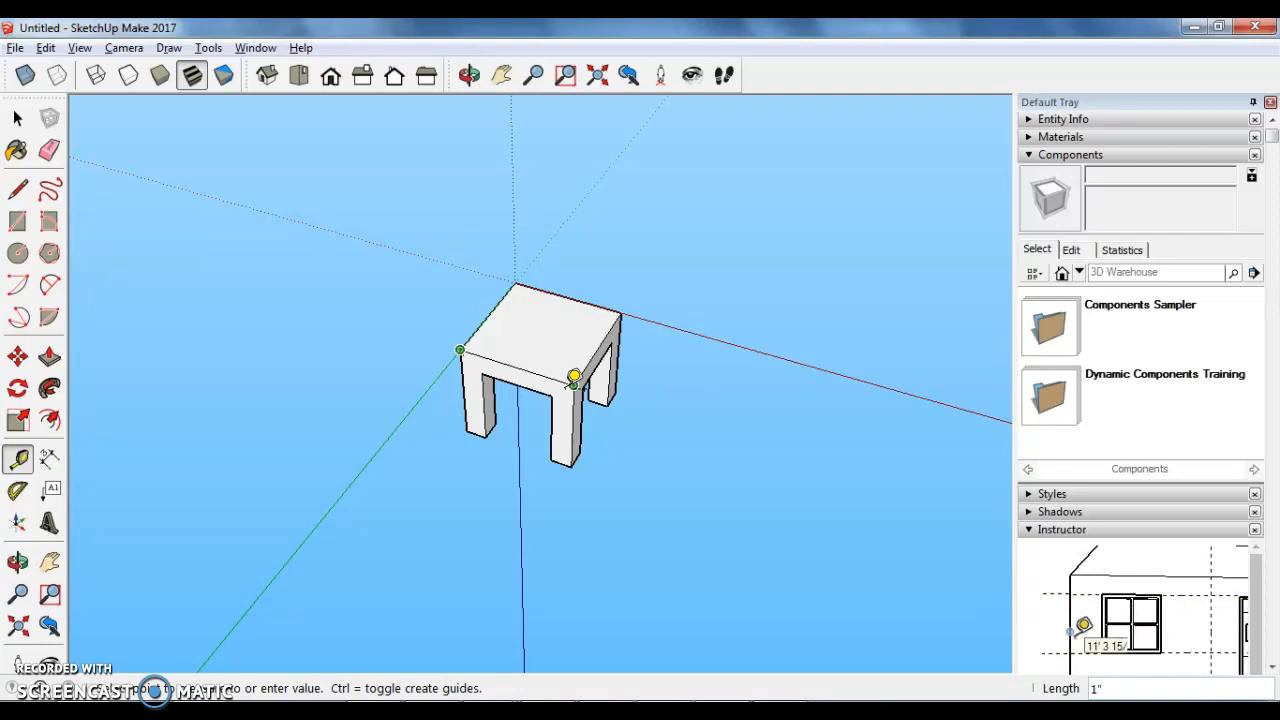
left_click(459, 350)
left_click(471, 227)
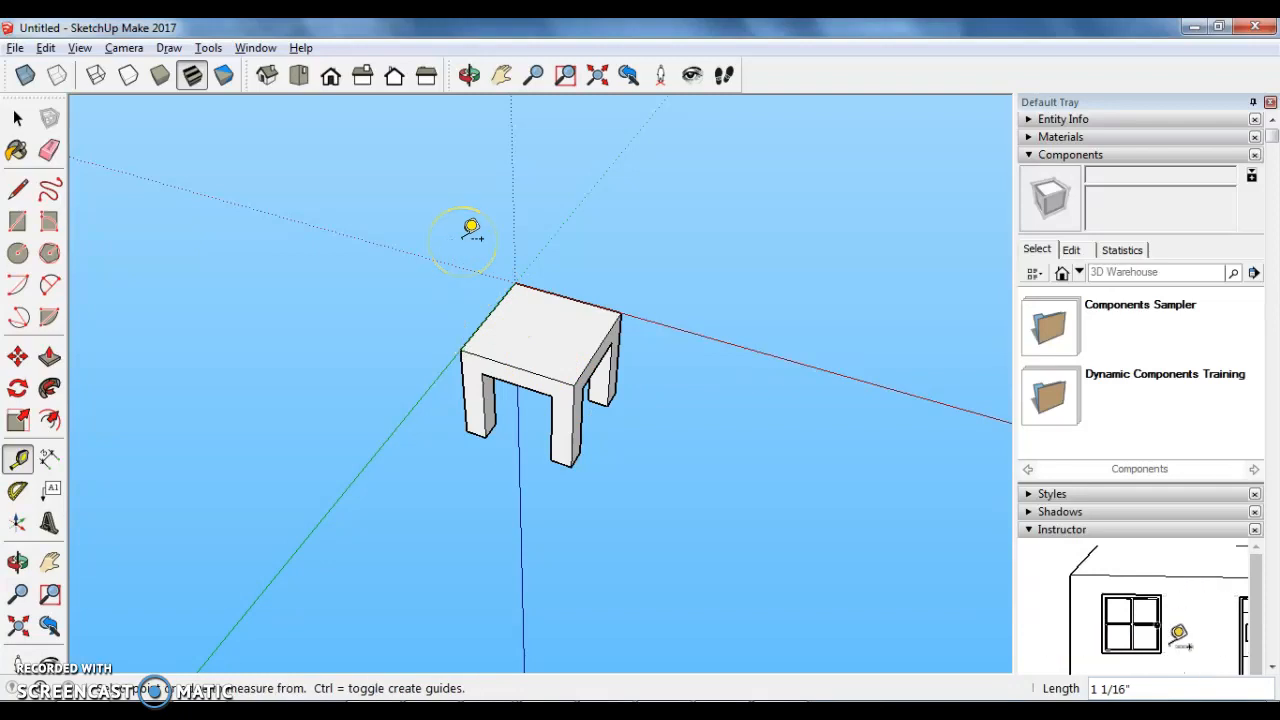
- Check which file types the 3D model export offers, and close it without exporting
left_click(16, 49)
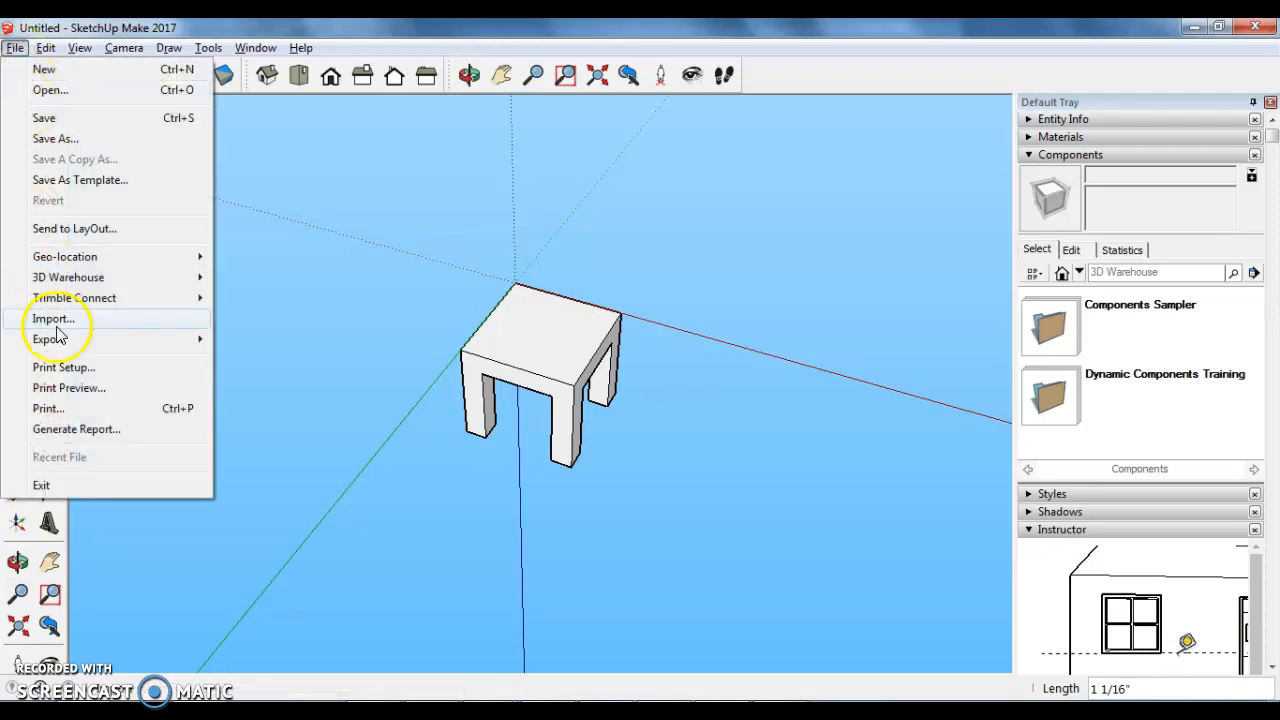
mouse_move(57, 343)
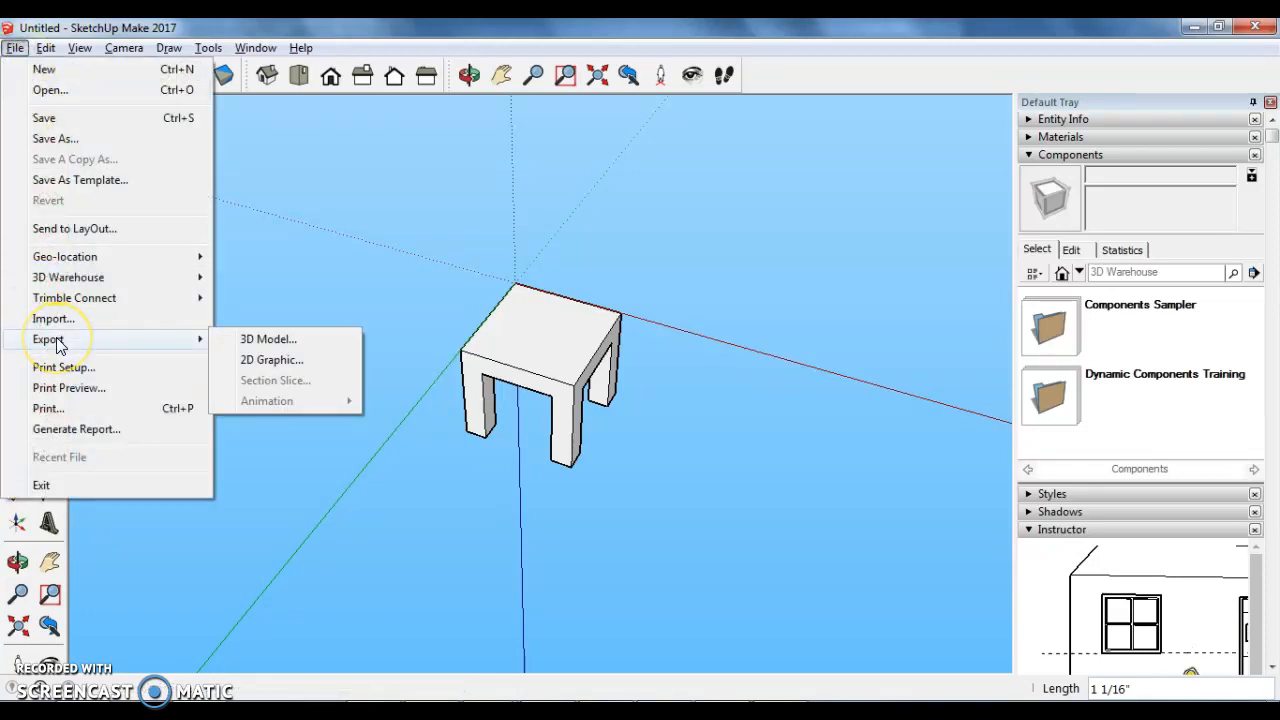
left_click(234, 339)
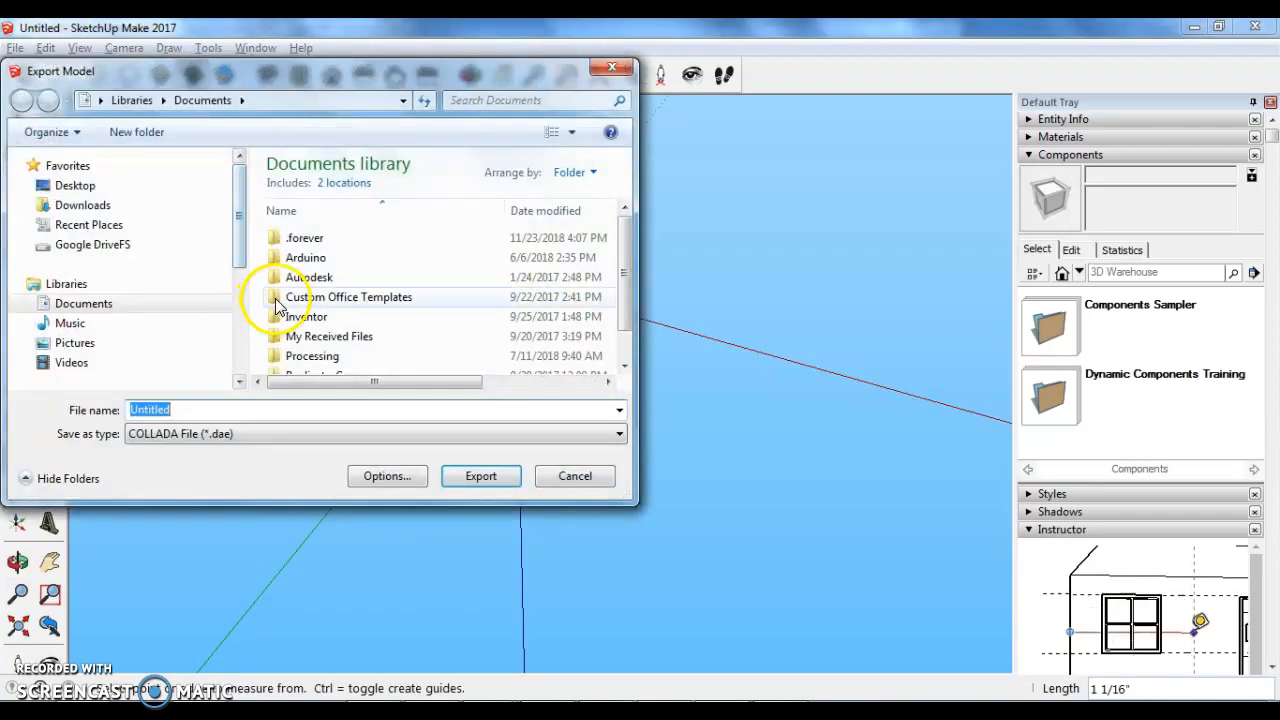
left_click(227, 433)
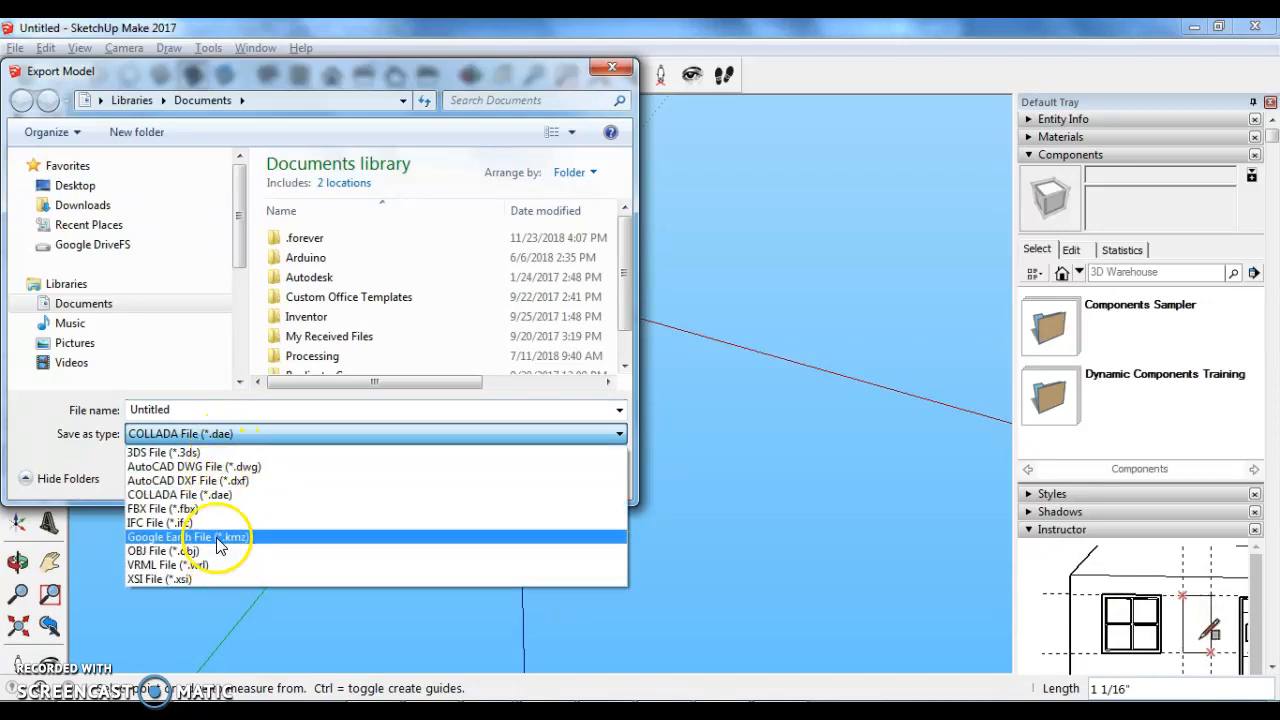
key("Escape")
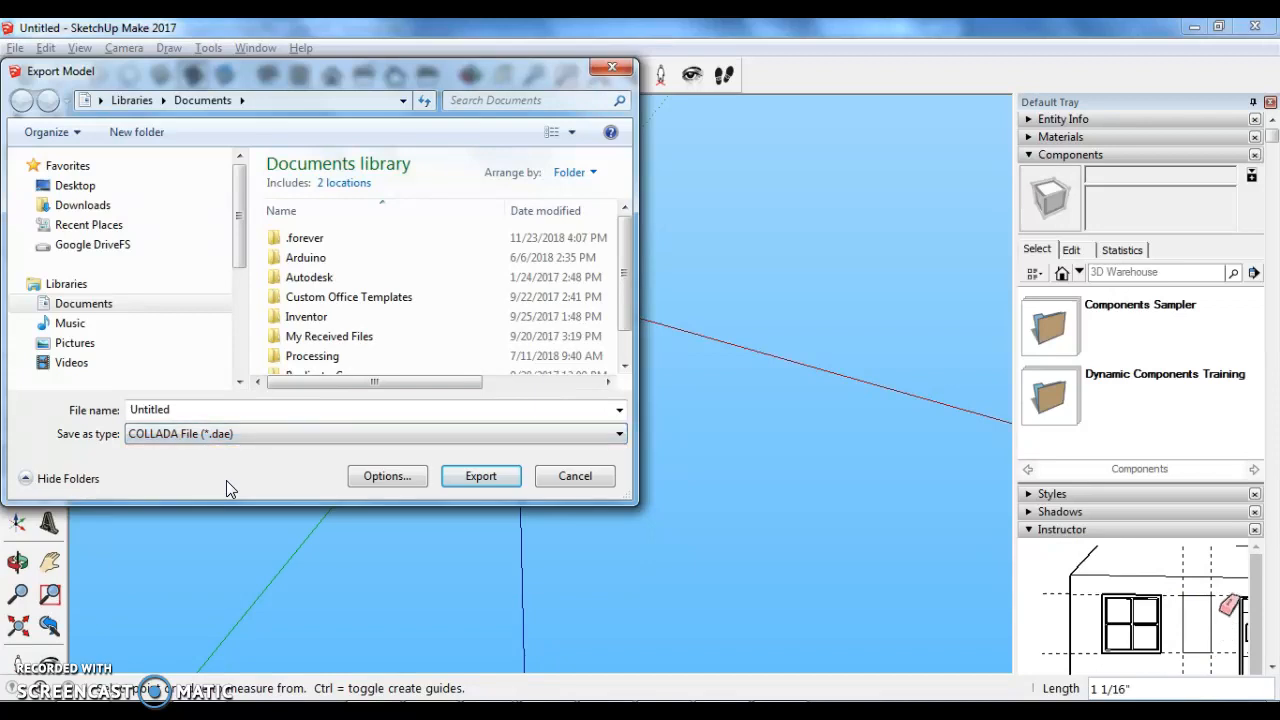
key("Escape")
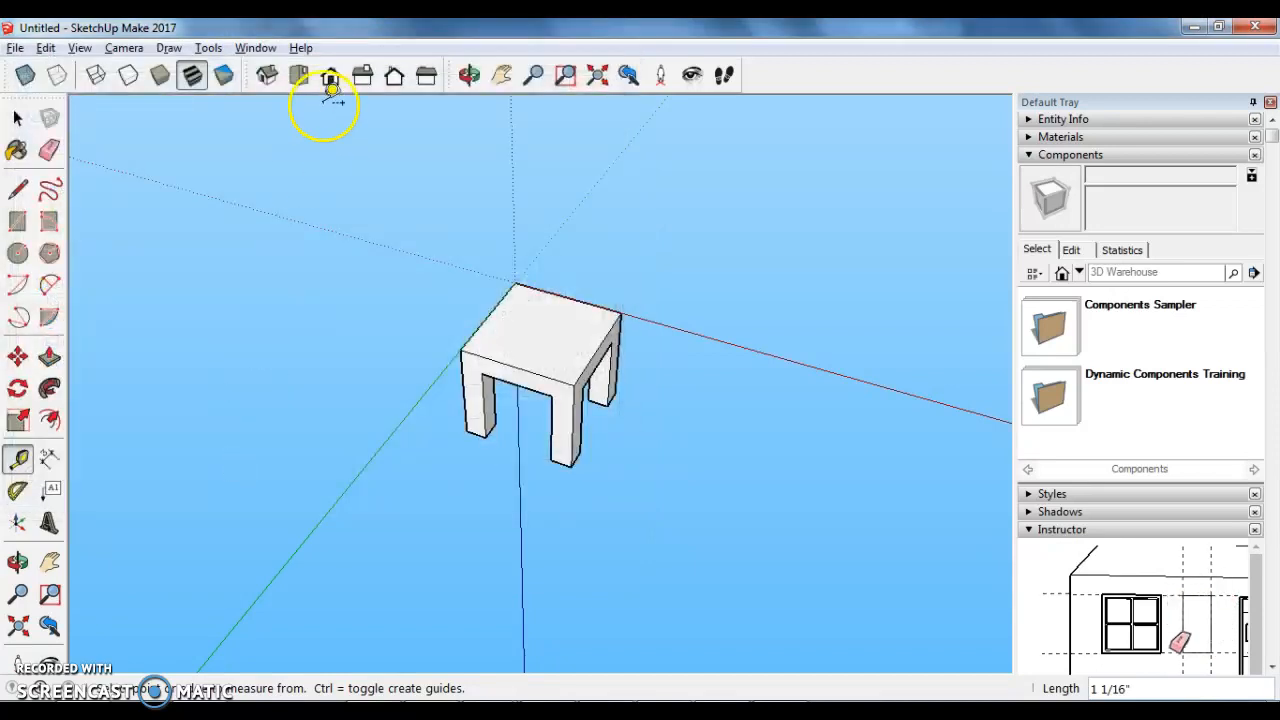
- Search the Extension Warehouse for "stl" and open the details of the SketchUp STL extension
left_click(208, 50)
left_click(248, 48)
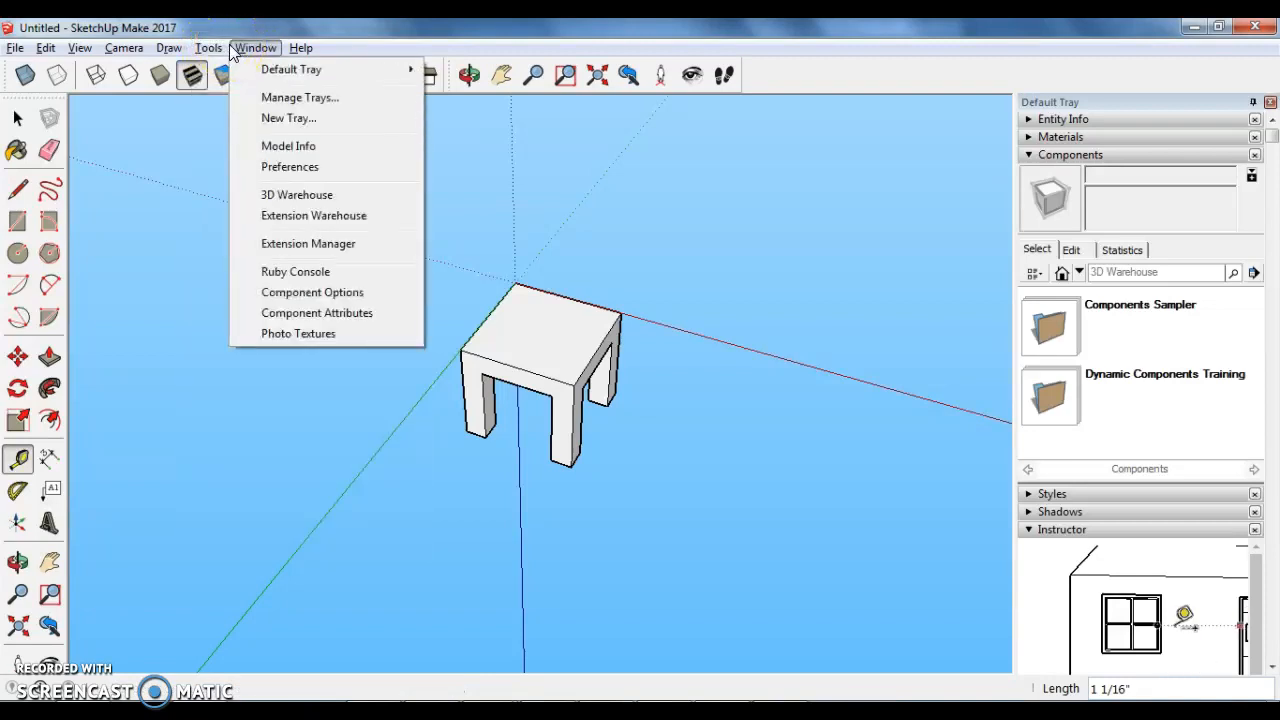
left_click(268, 217)
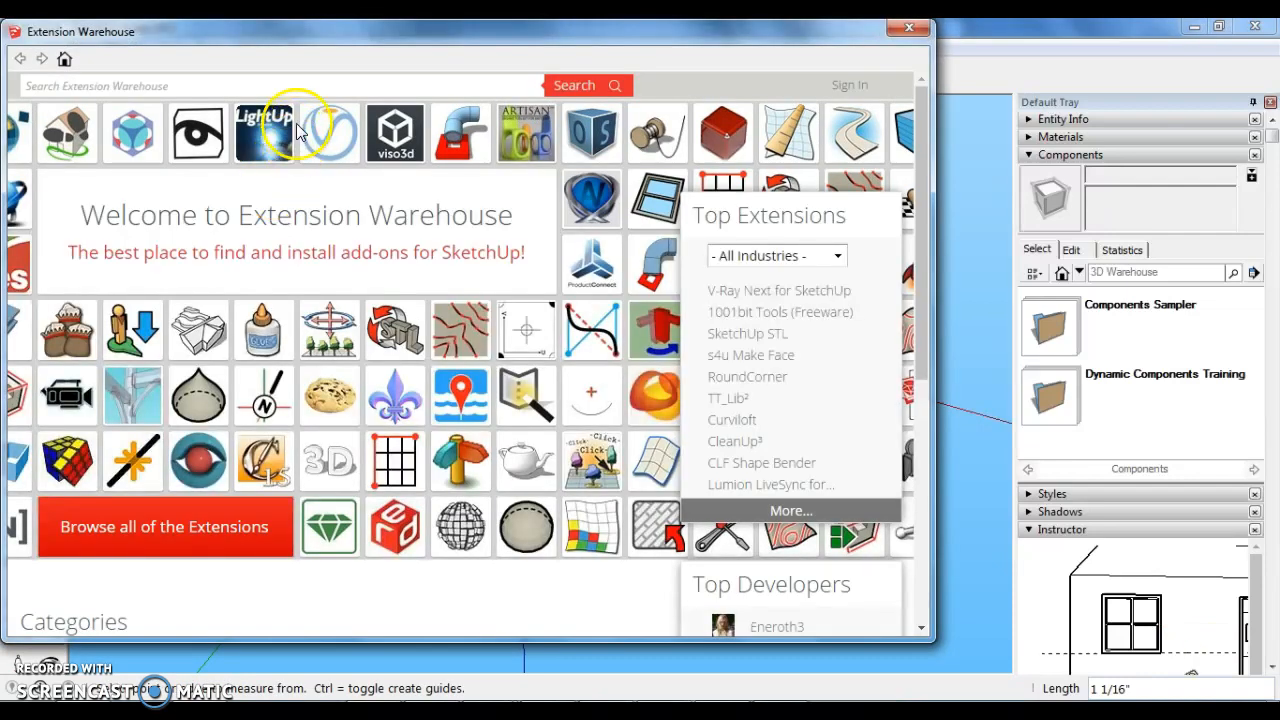
left_click(296, 84)
type("stl")
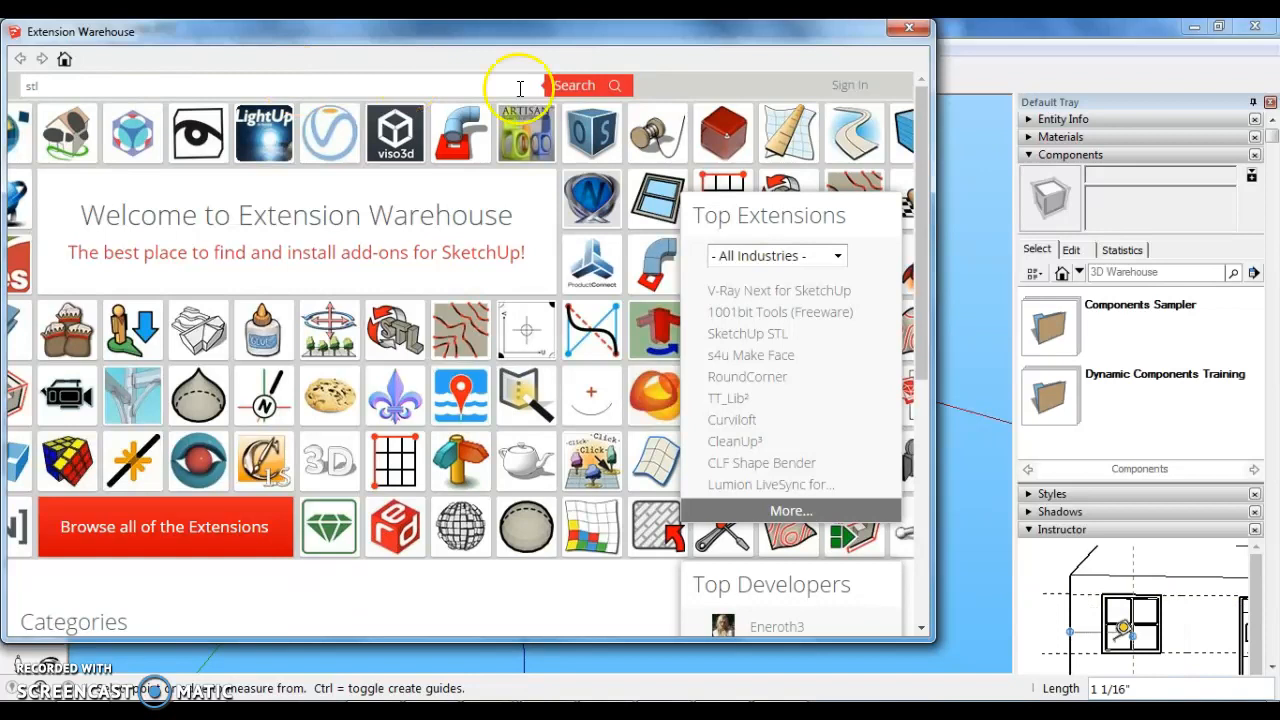
left_click(563, 85)
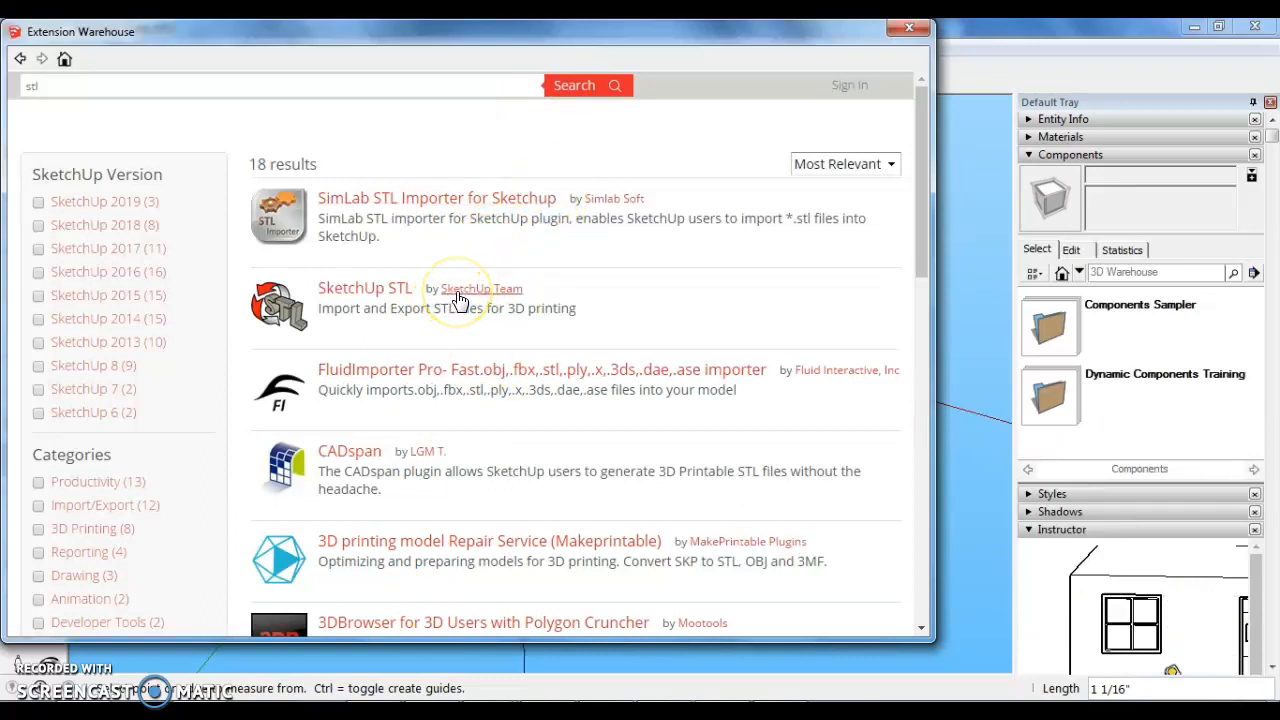
left_click(355, 287)
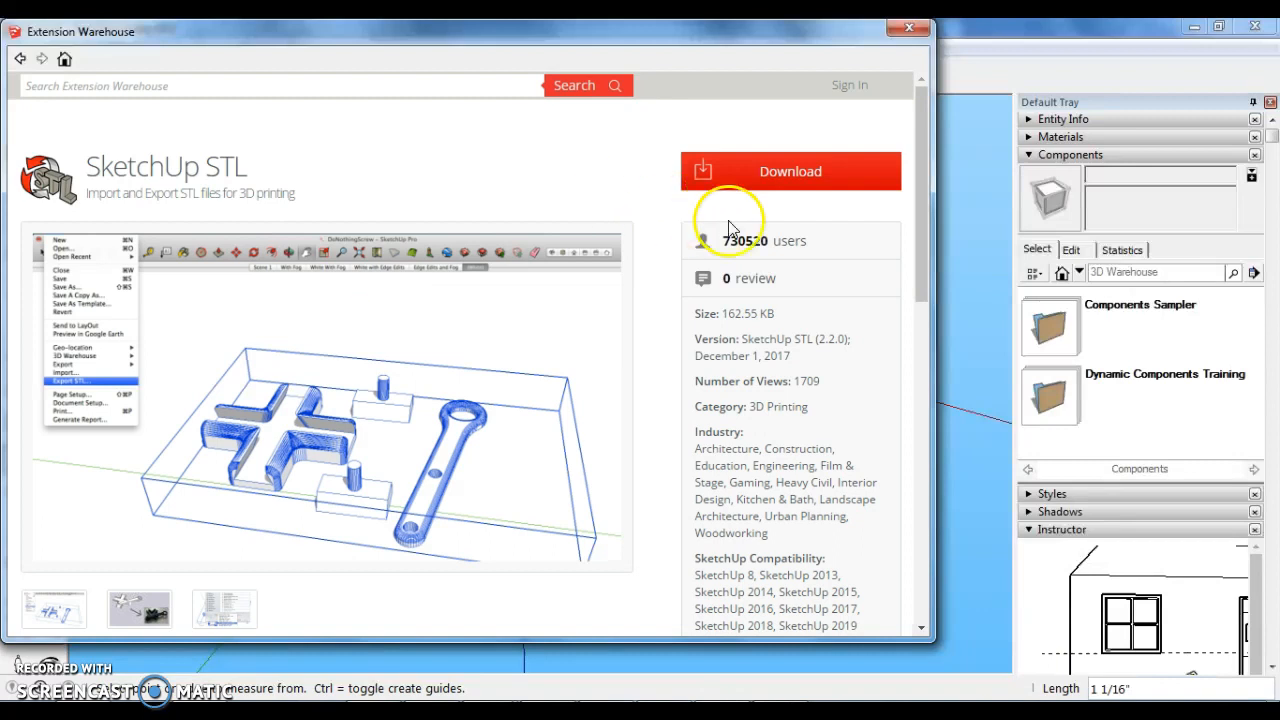
- Install the SketchUp STL extension, accepting the compatibility and file access warnings, and close the Extension Warehouse
left_click(750, 168)
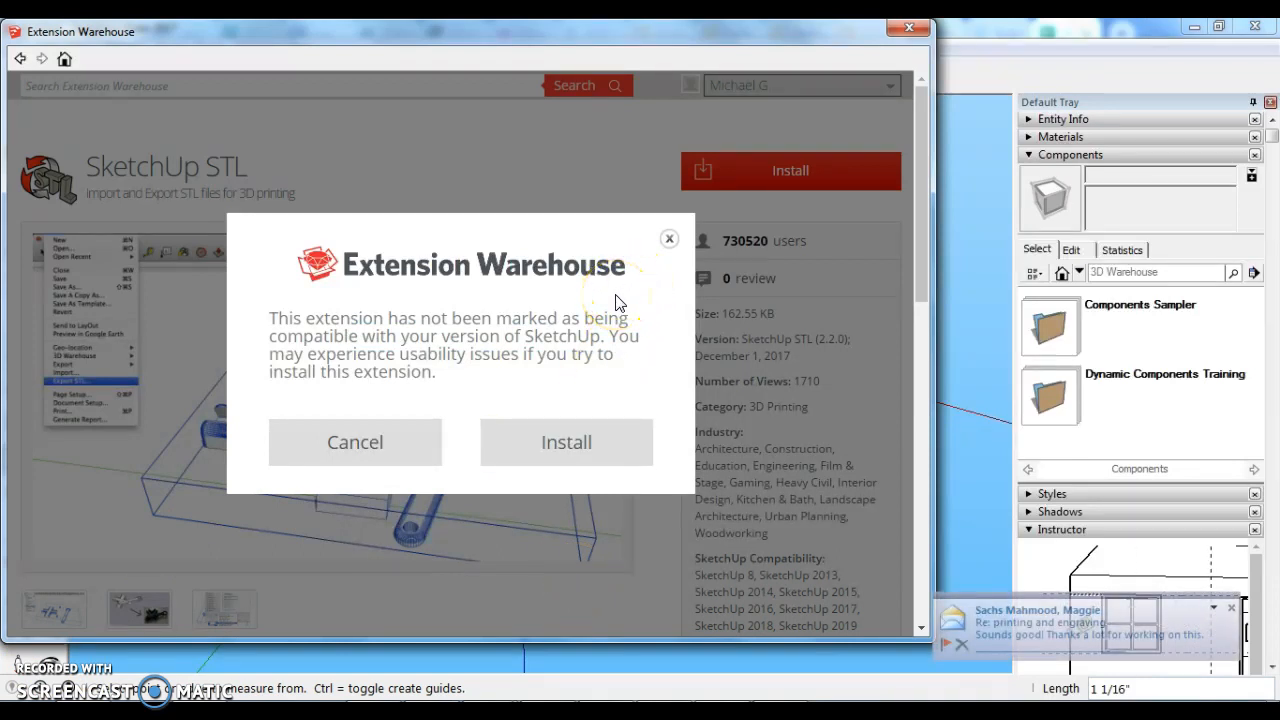
left_click(588, 442)
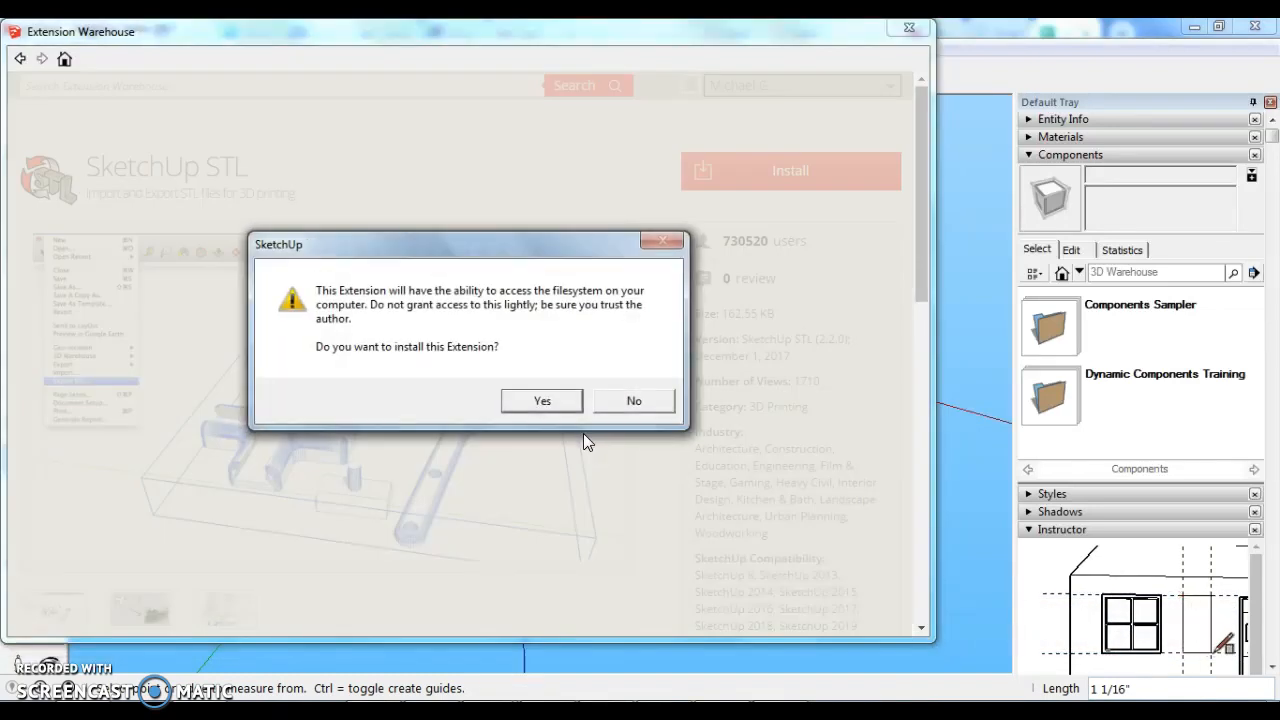
left_click(563, 401)
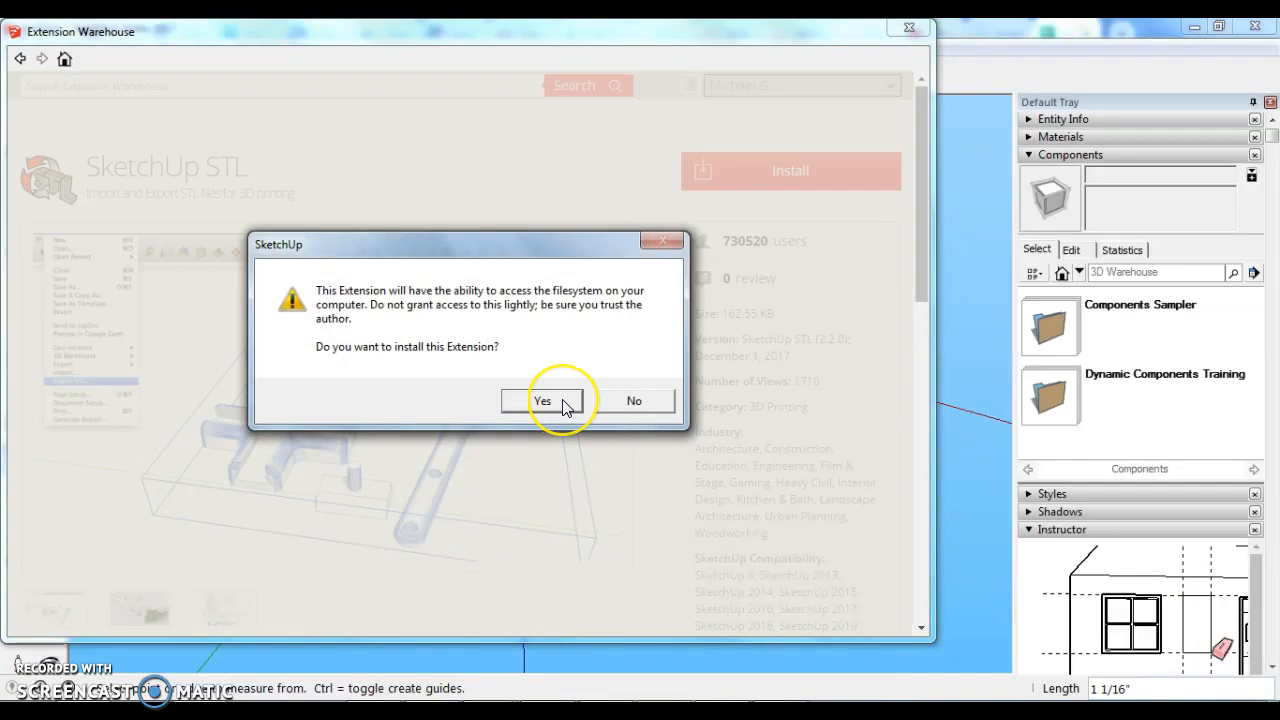
left_click(563, 401)
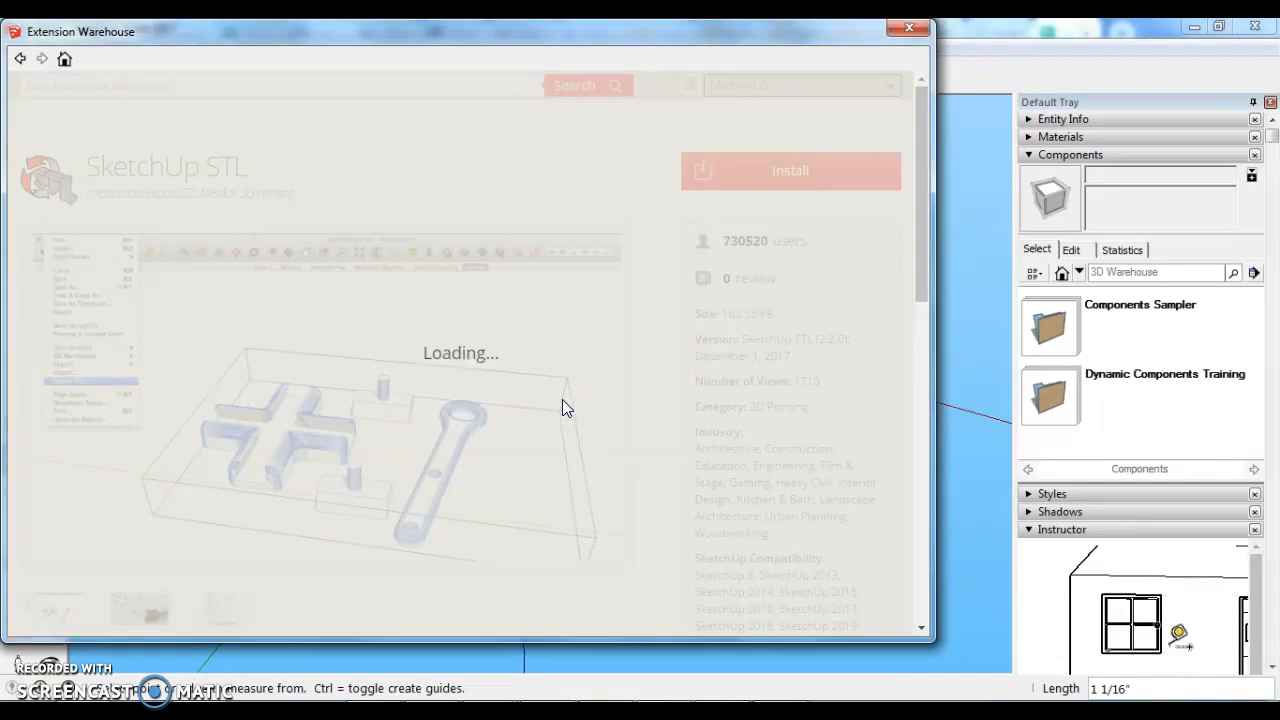
left_click(616, 383)
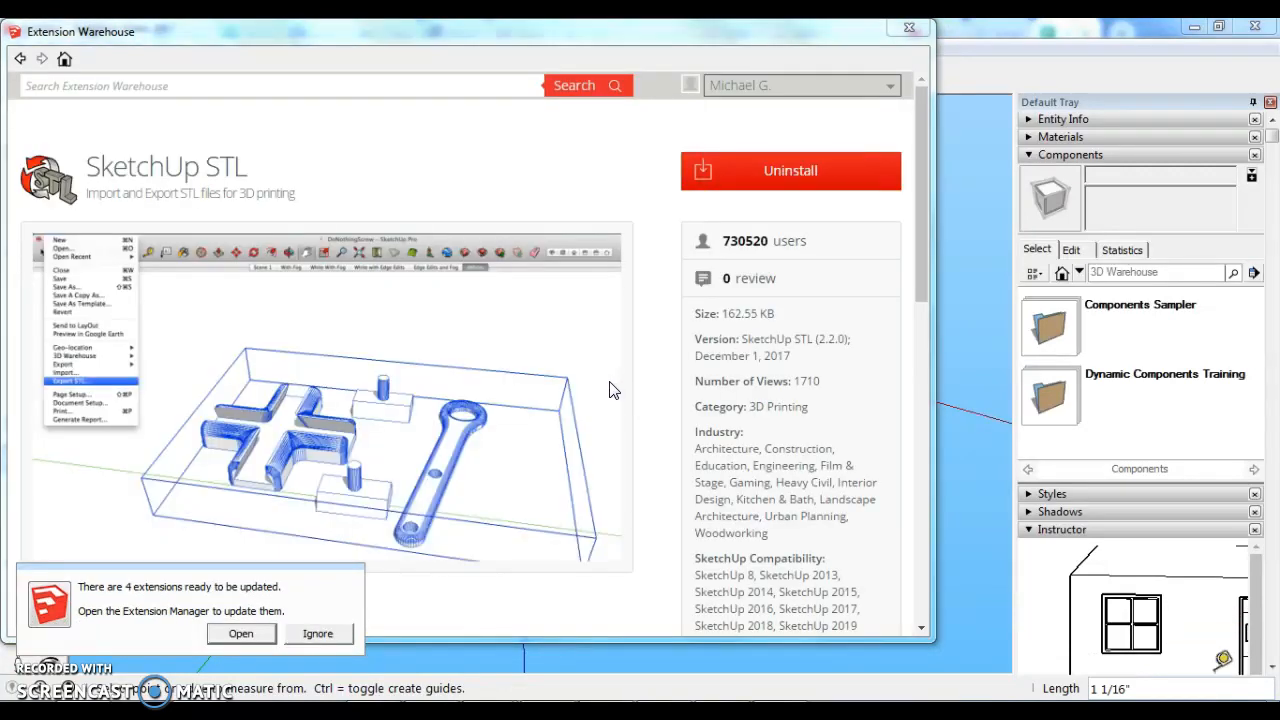
left_click(897, 36)
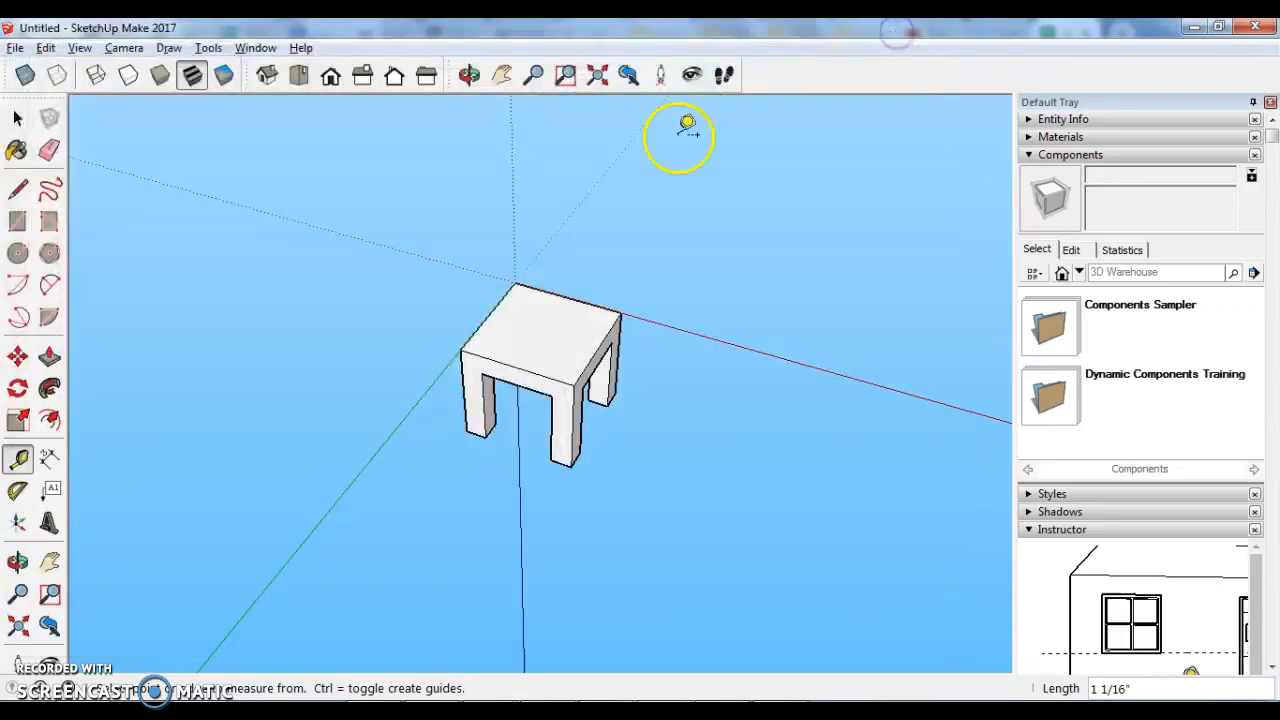
- Start an STL export of the table model with Inches as export unit and ASCII as file format
left_click(15, 48)
mouse_move(70, 340)
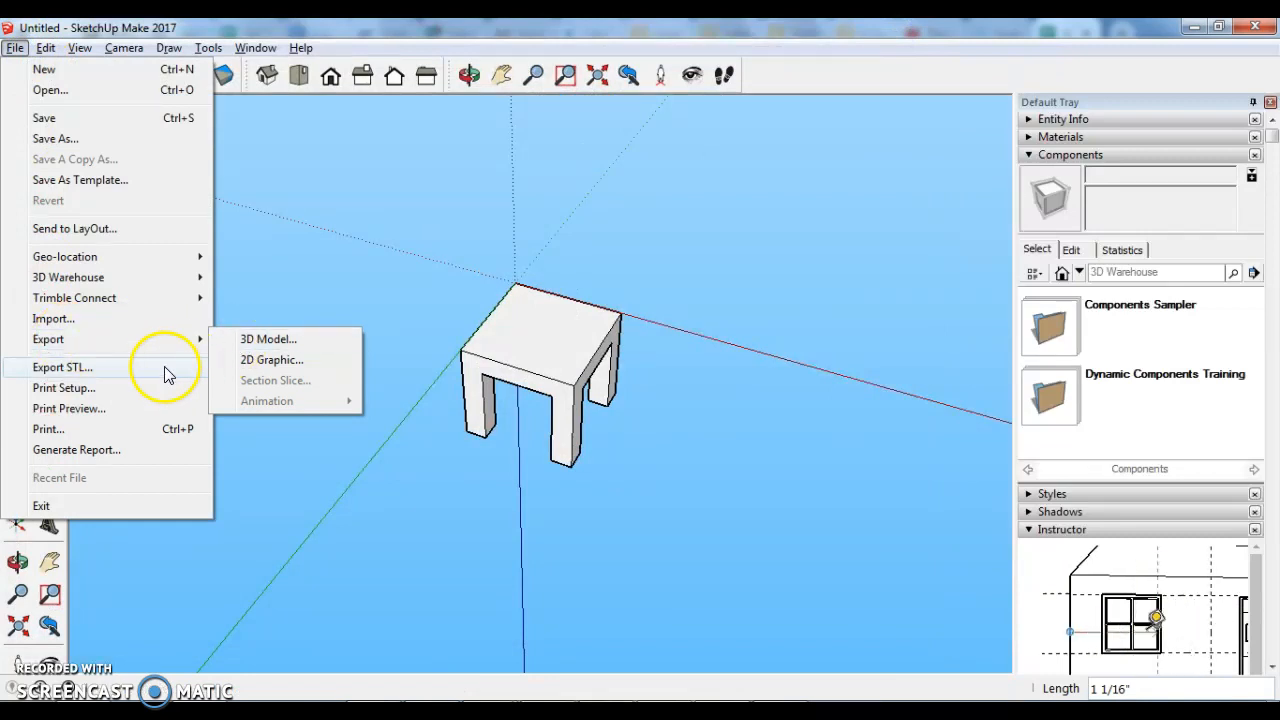
left_click(88, 368)
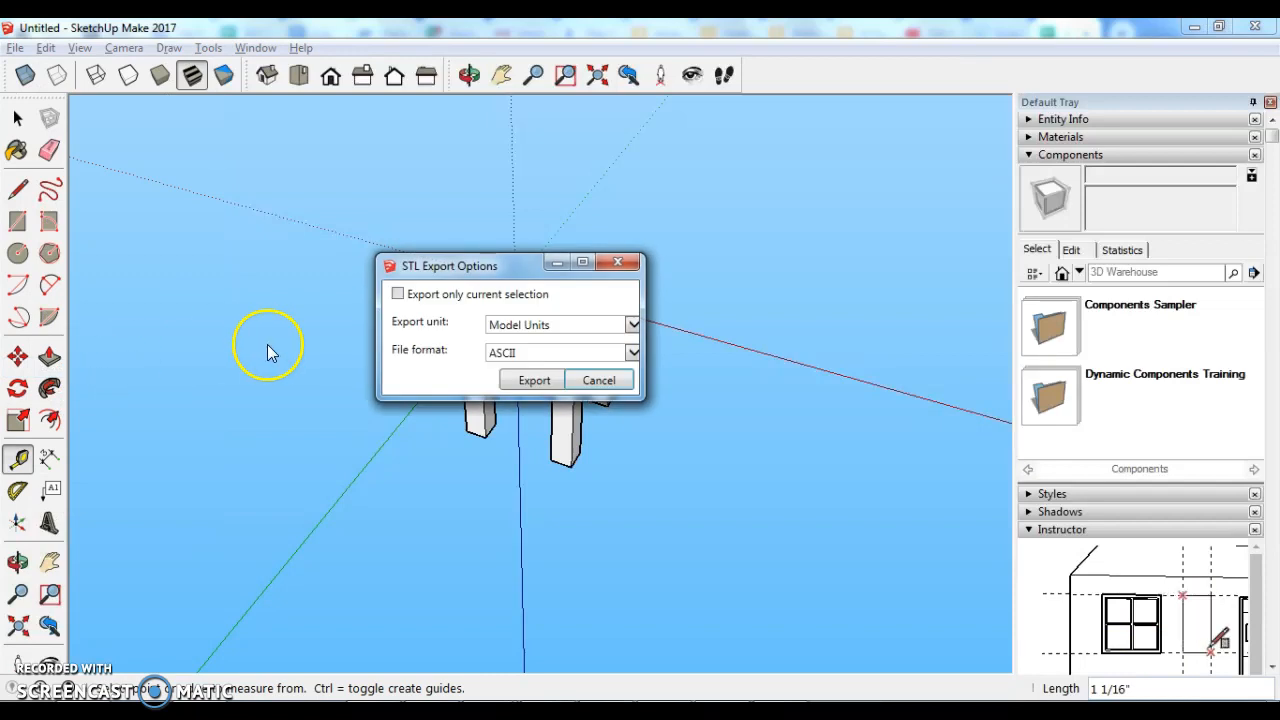
left_click(533, 330)
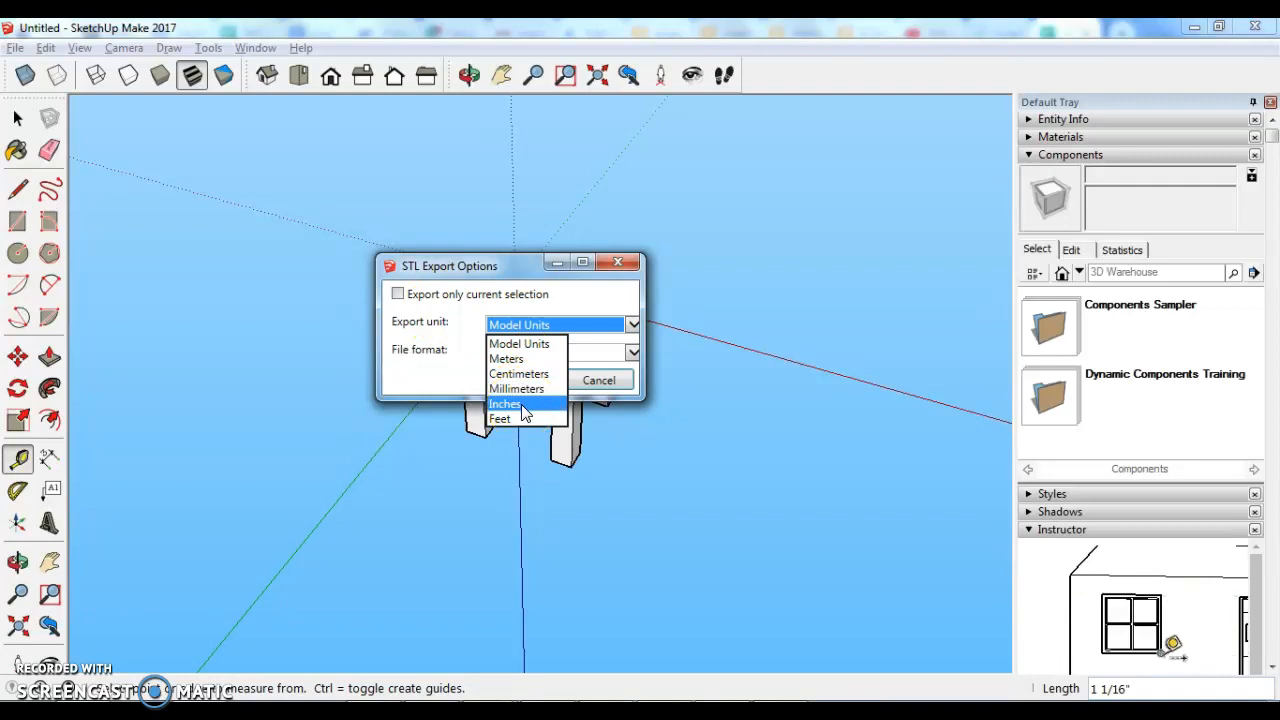
left_click(506, 404)
left_click(537, 334)
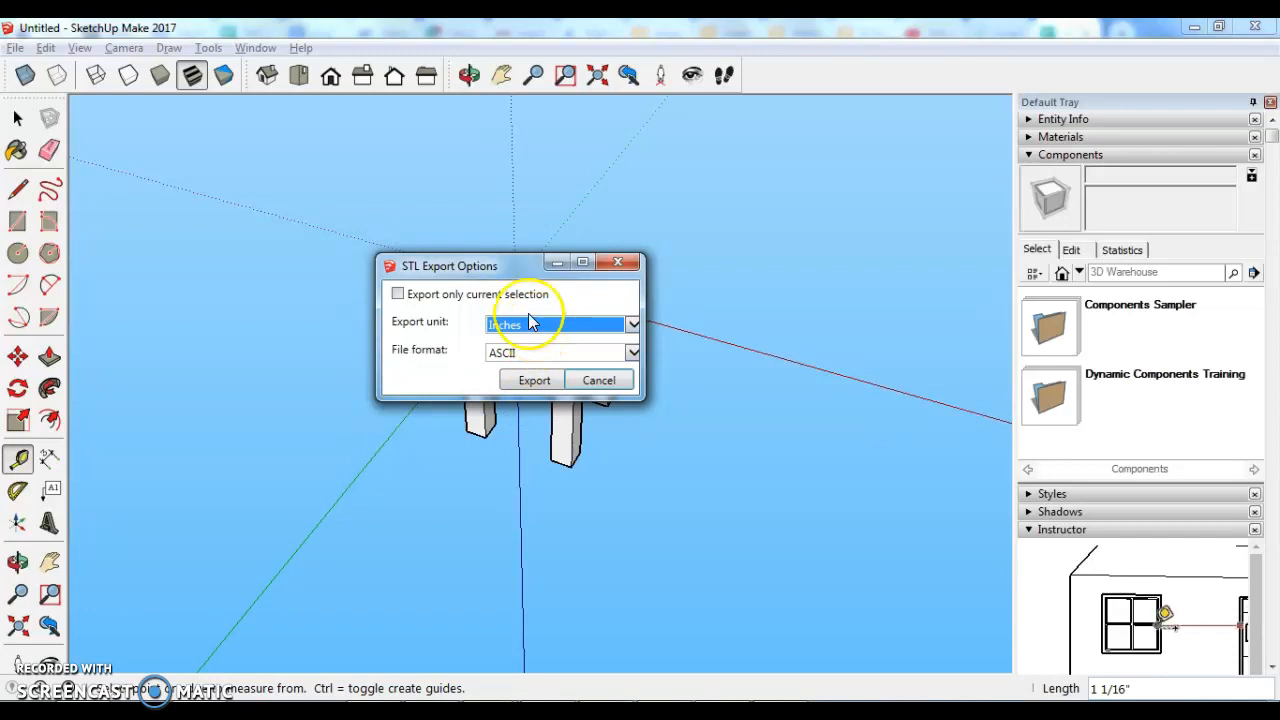
left_click(527, 353)
left_click(526, 352)
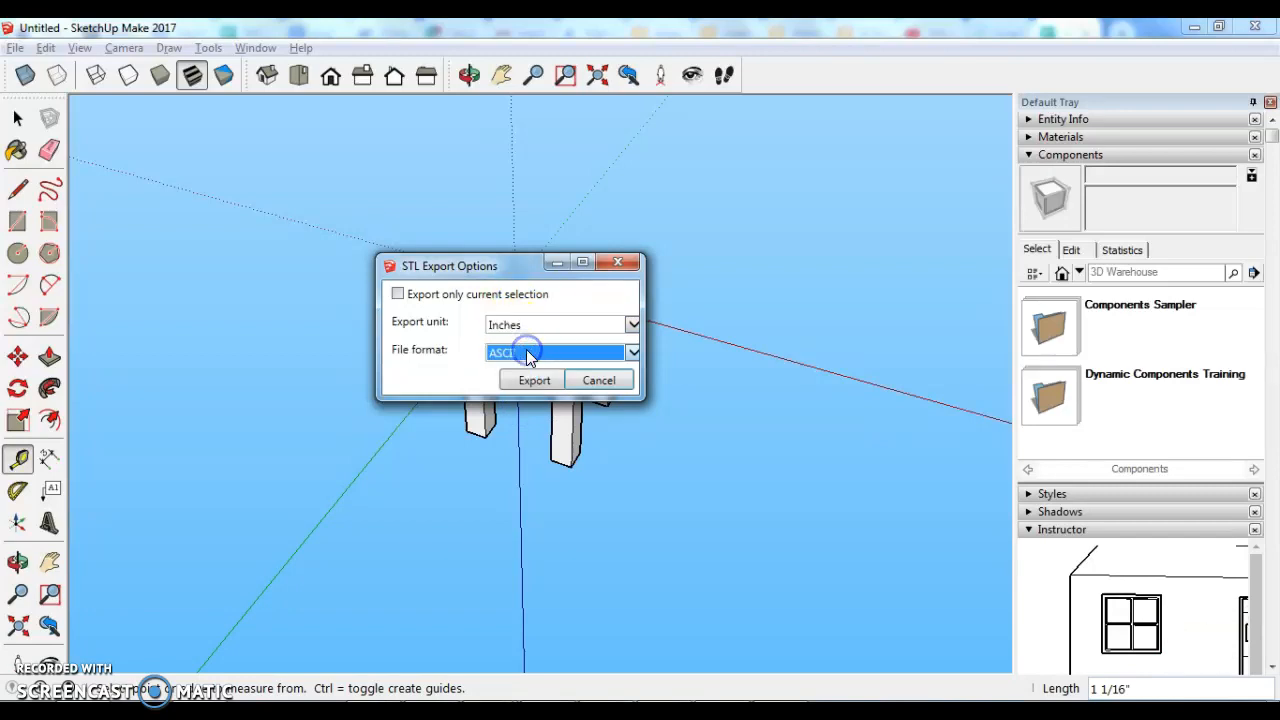
left_click(533, 380)
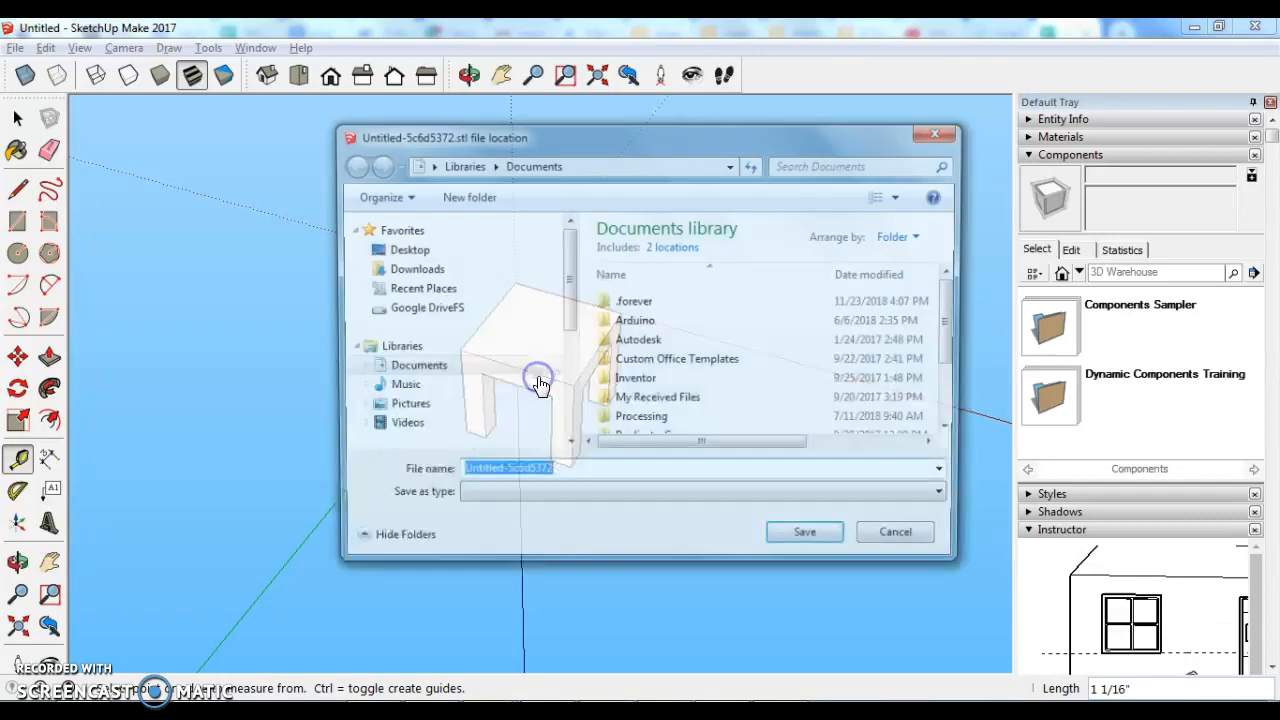
- Save the exported STL file to the Desktop under the name "Table"
left_click(463, 250)
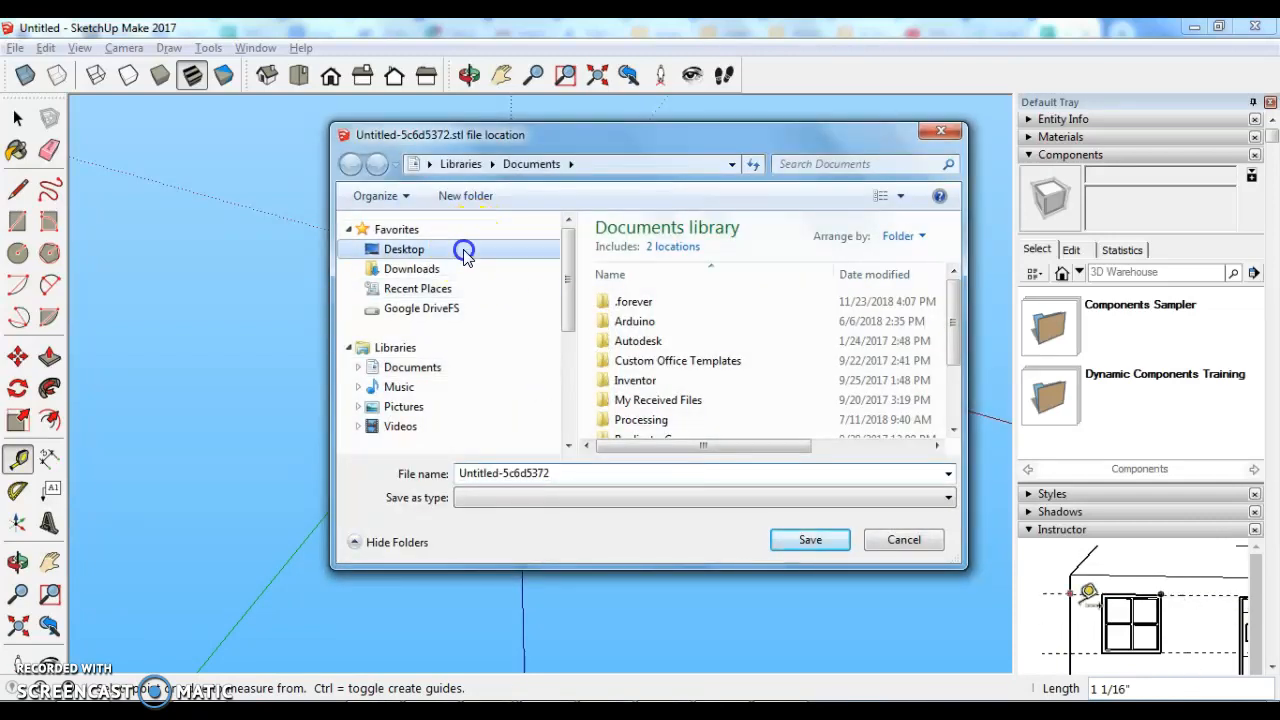
double_click(541, 474)
key("BackSpace")
key("BackSpace")
key("BackSpace")
key("BackSpace")
key("BackSpace")
key("BackSpace")
key("BackSpace")
key("BackSpace")
key("BackSpace")
key("BackSpace")
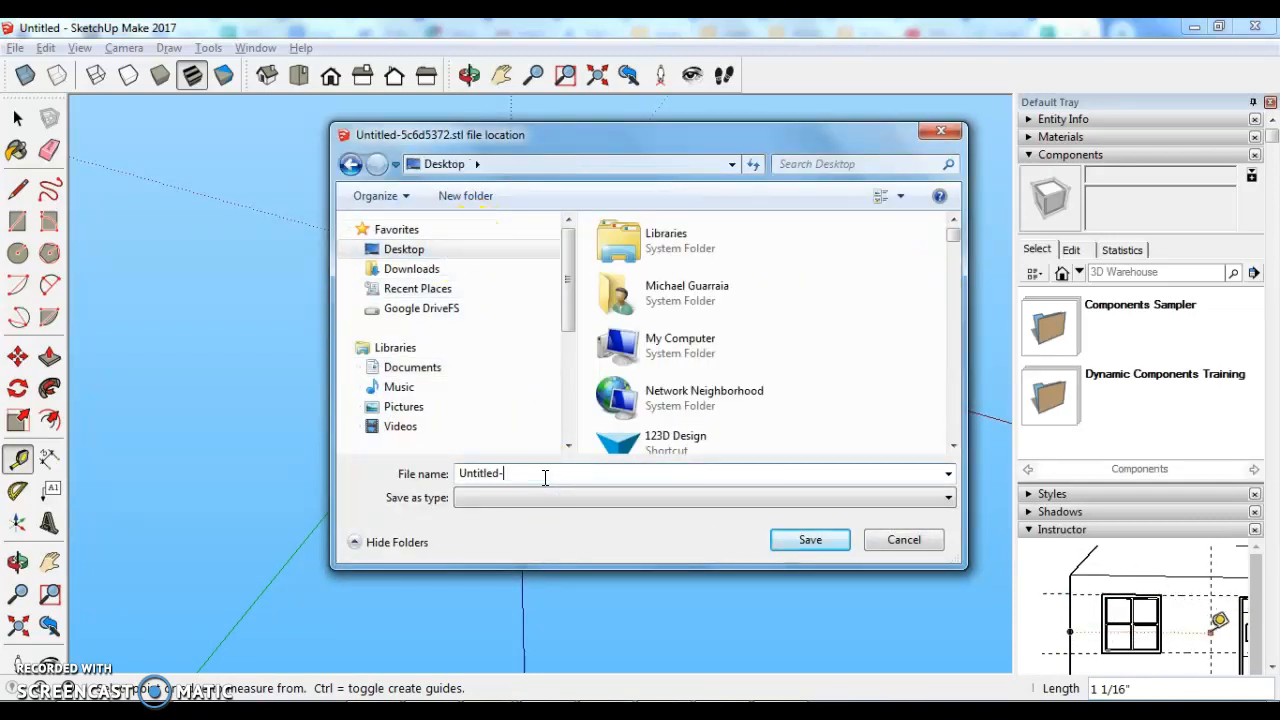
type("Table")
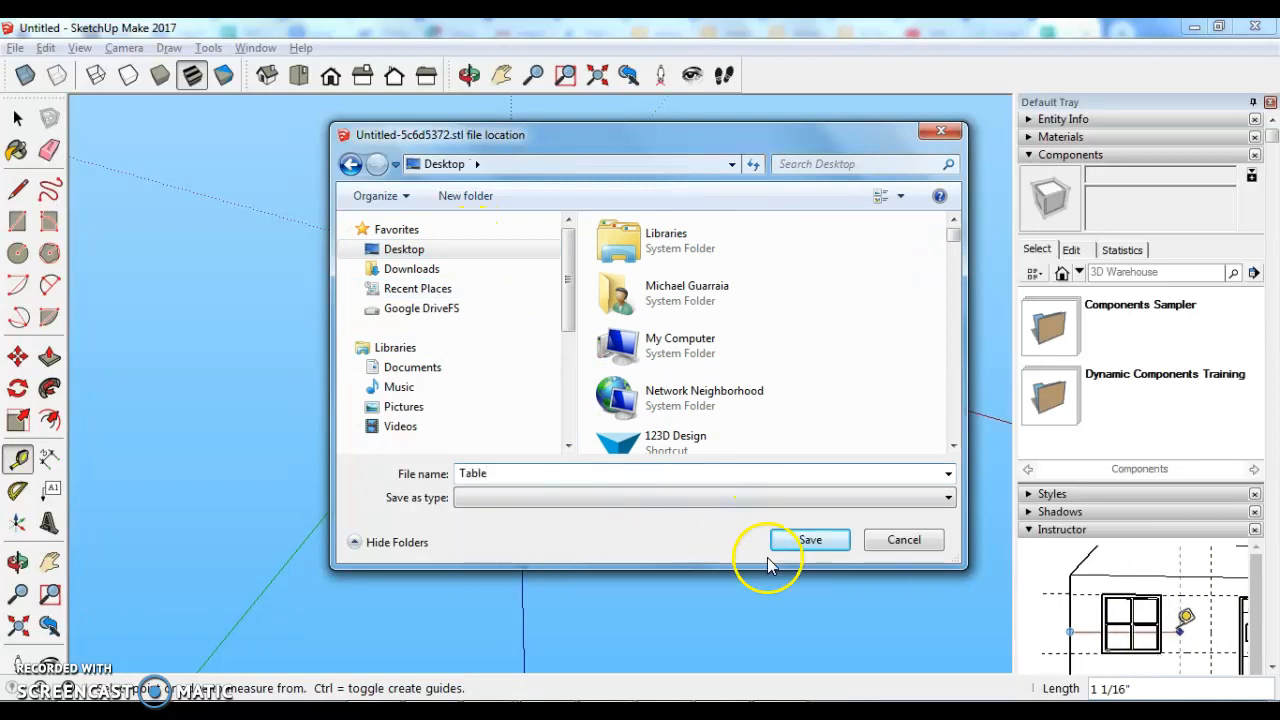
left_click(804, 538)
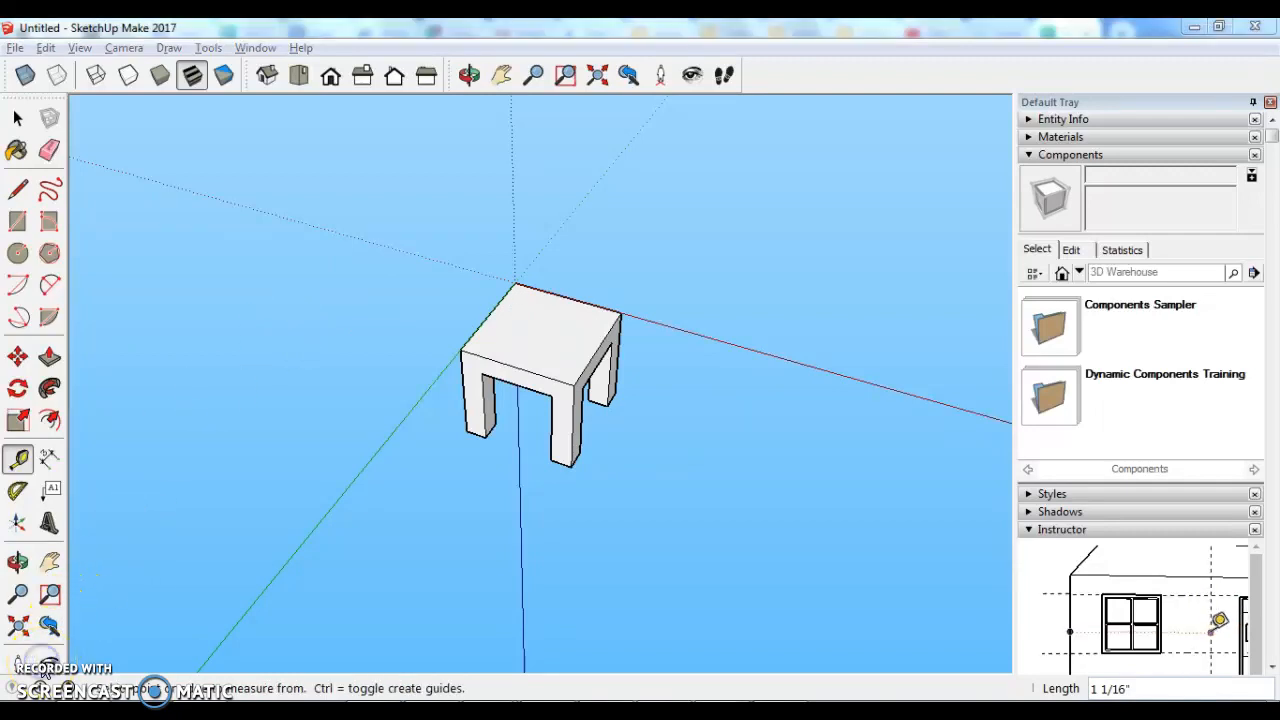
- Search the computer for "replicator", launch ReplicatorG and maximize its window
left_click(14, 688)
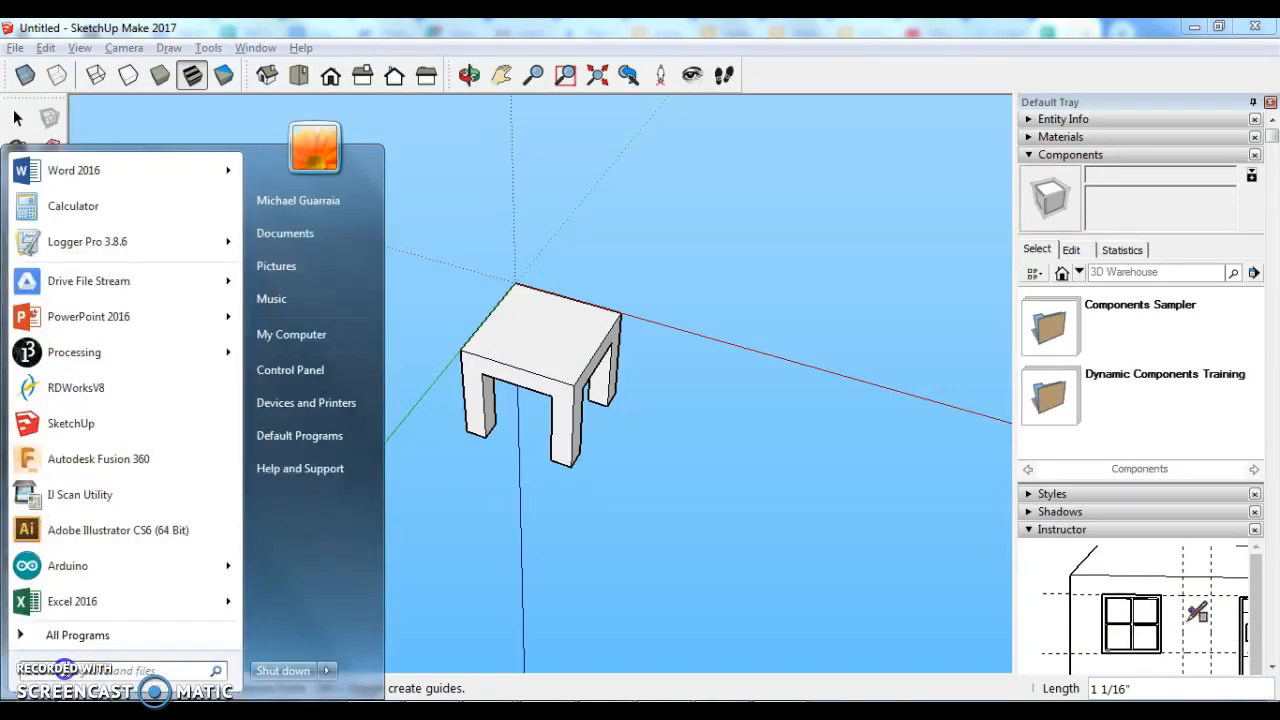
type("replicator")
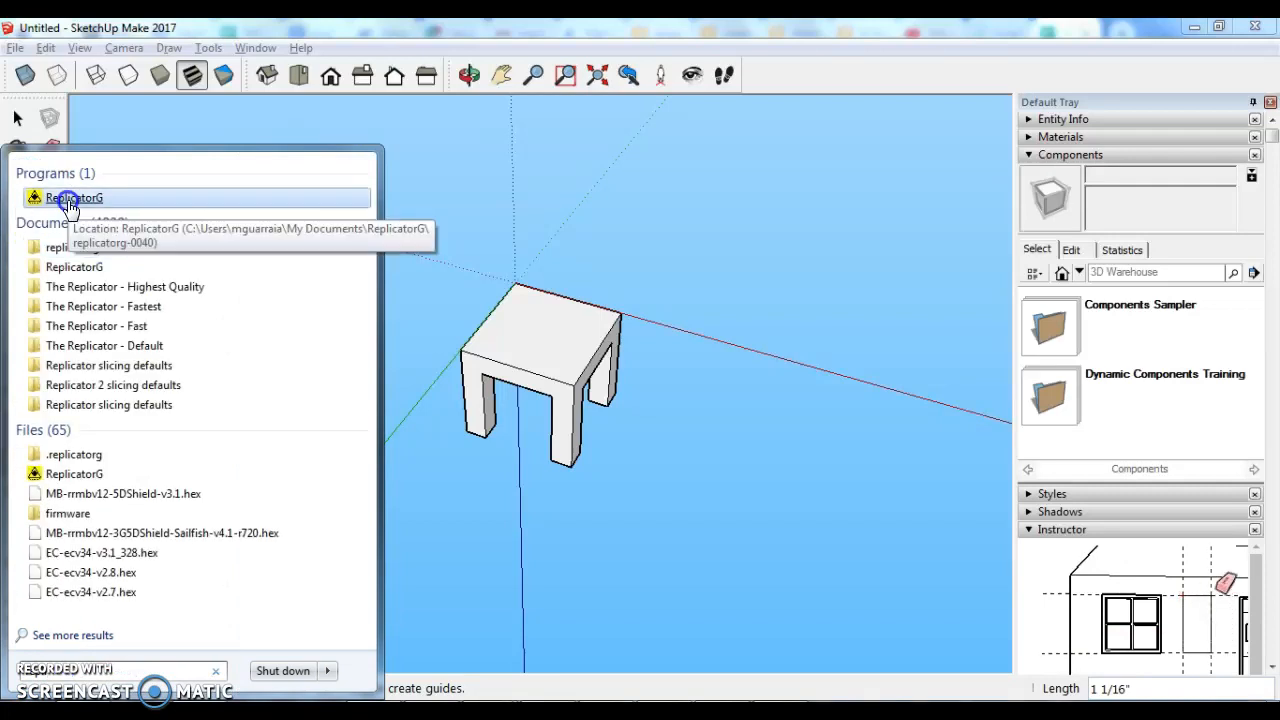
left_click(68, 200)
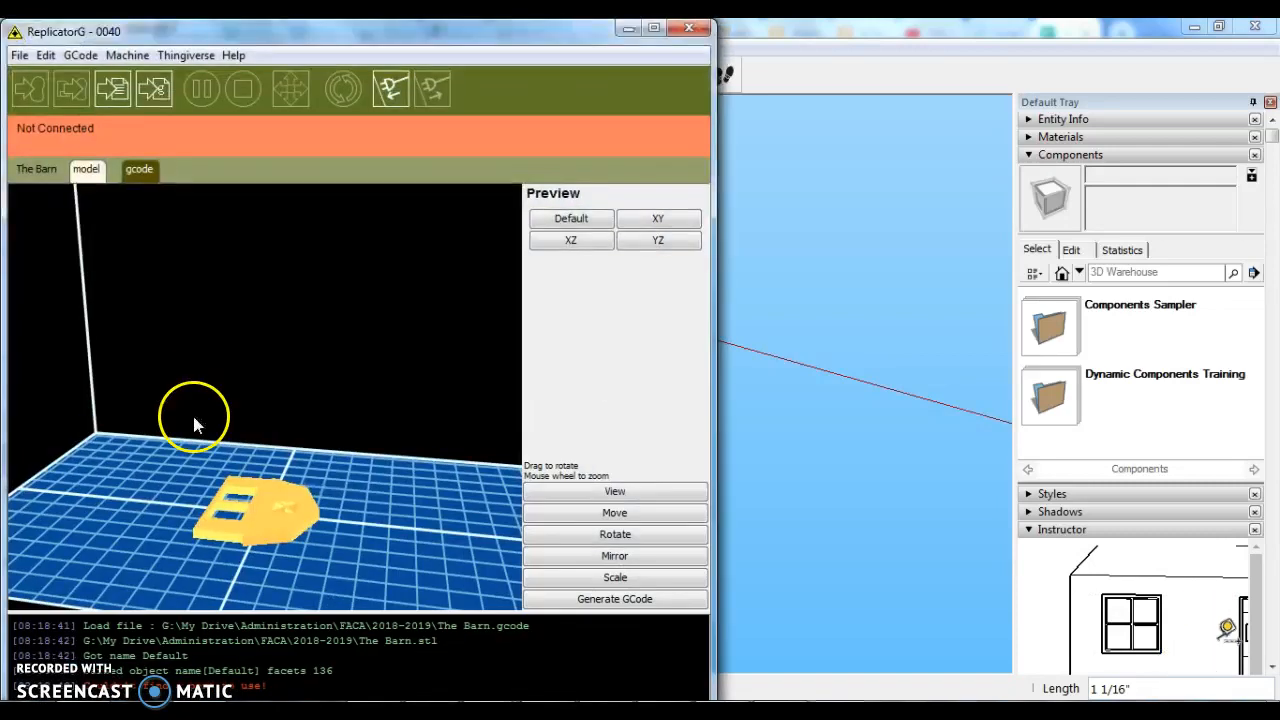
left_click_drag(406, 35, 471, 20)
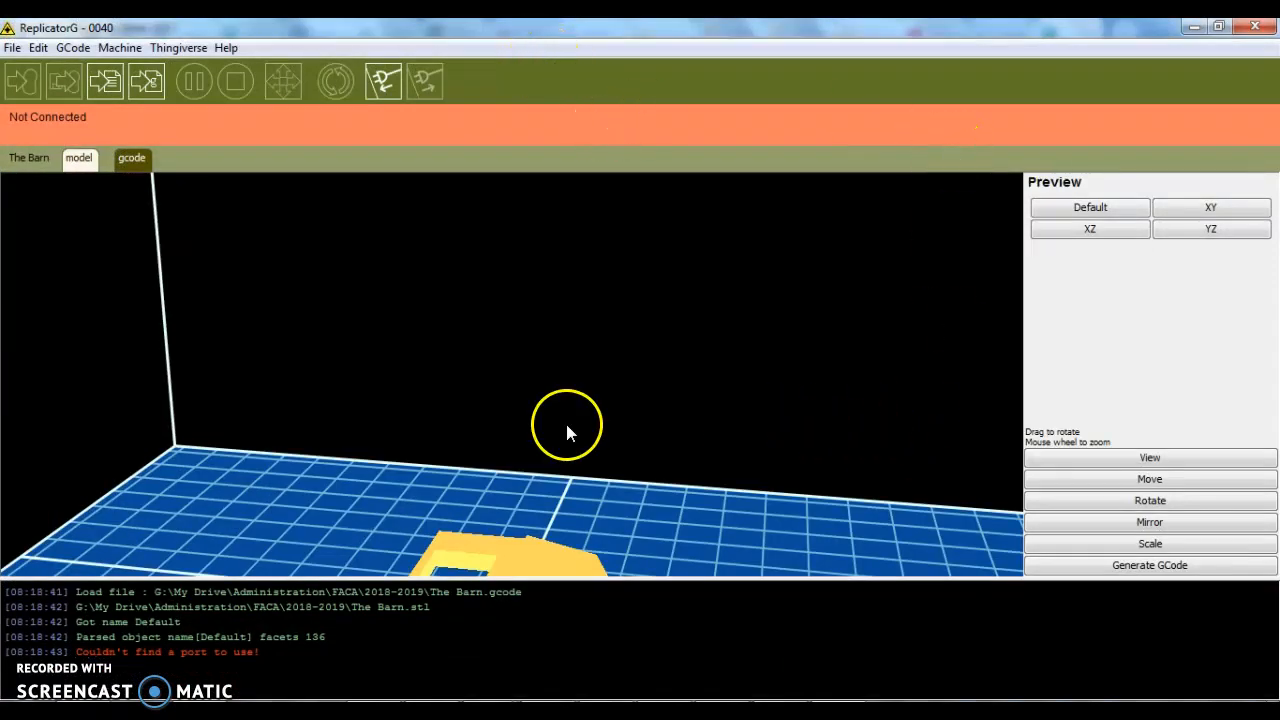
left_click_drag(383, 497, 303, 506)
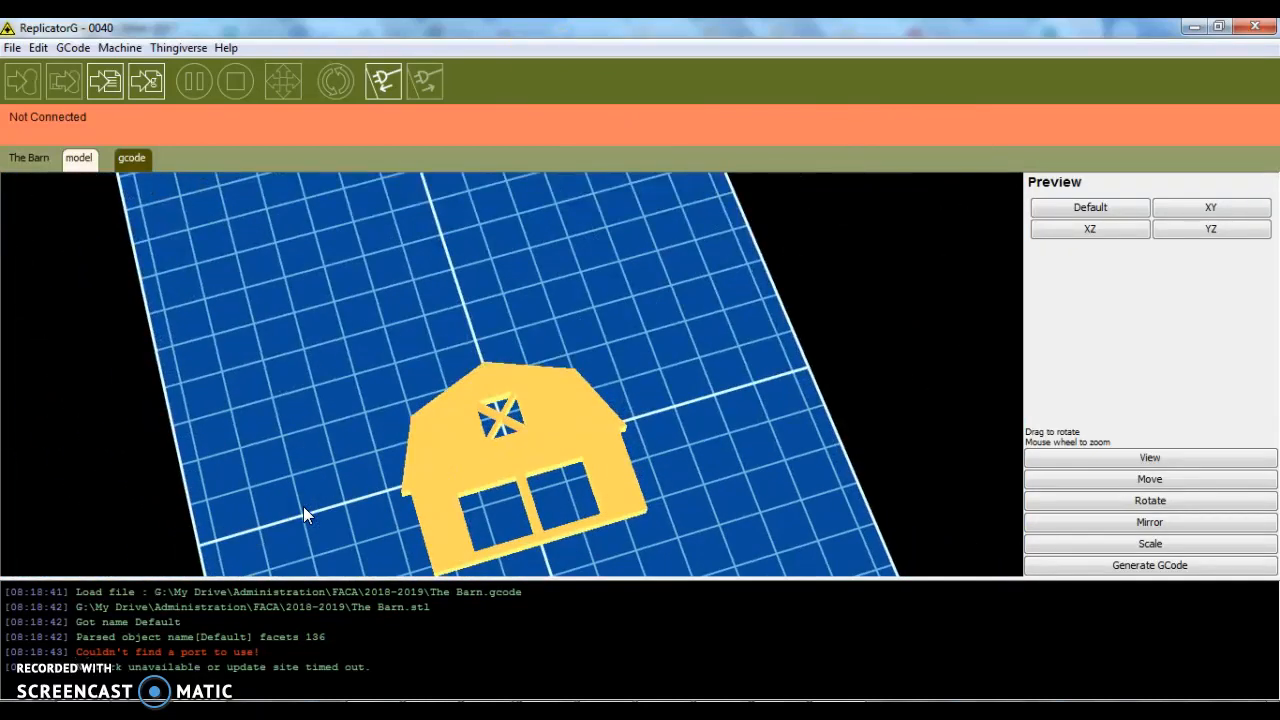
- Open the Table STL file from the Desktop
left_click(14, 49)
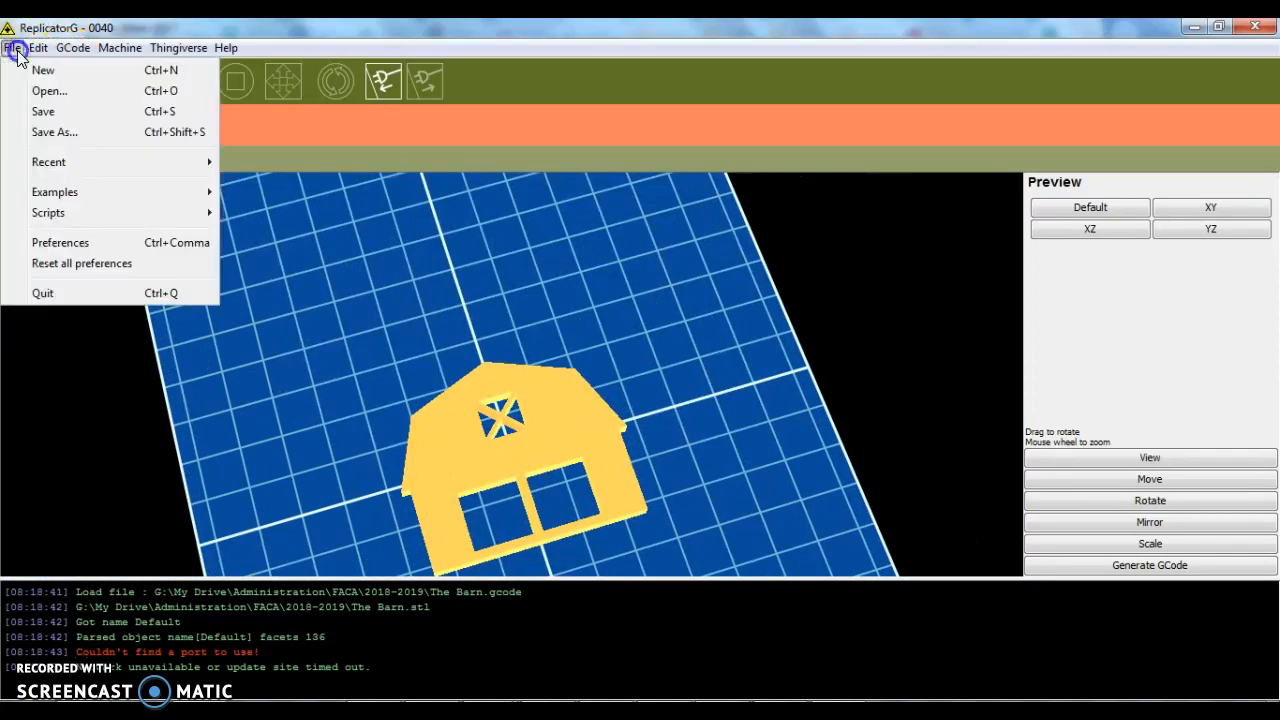
left_click(28, 86)
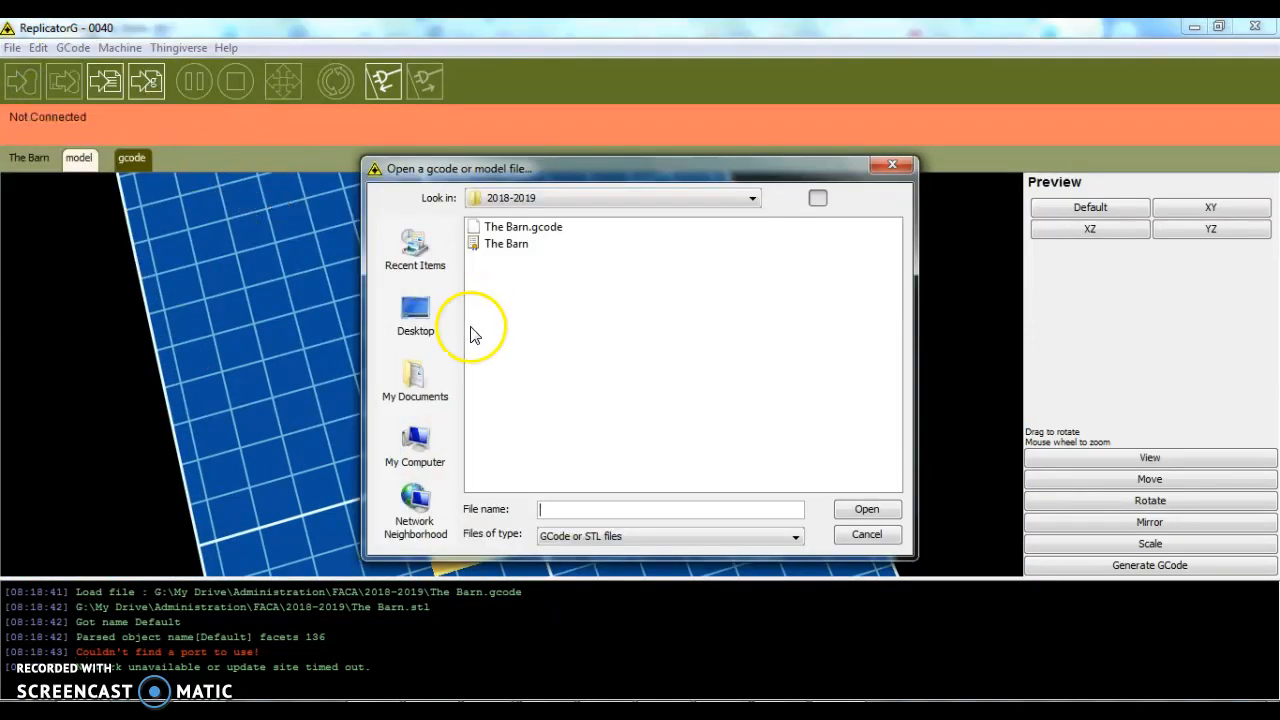
left_click(428, 330)
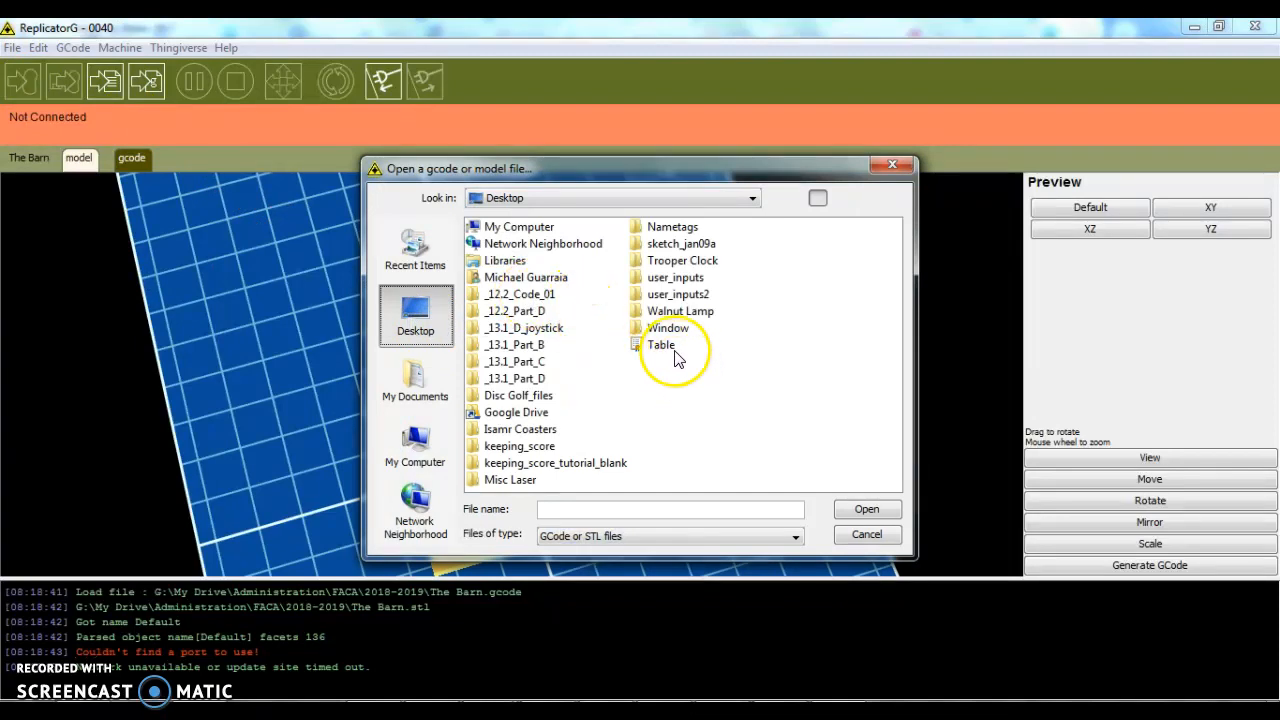
double_click(662, 344)
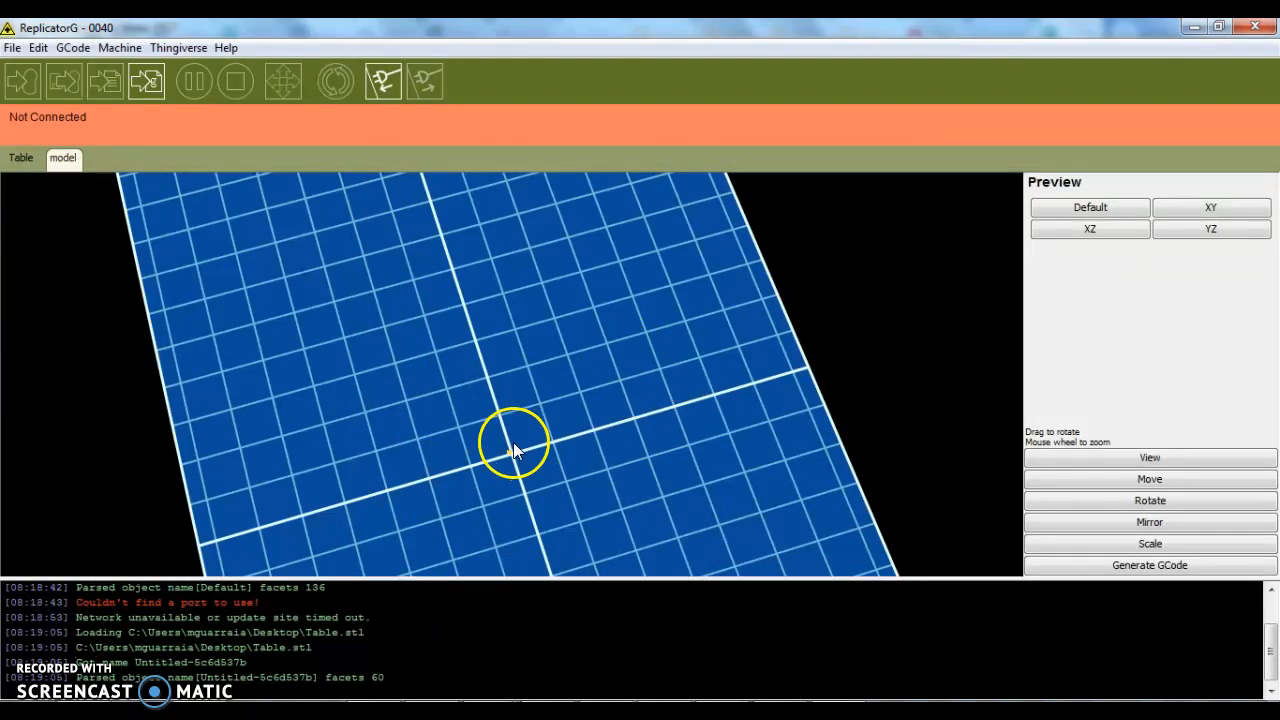
scroll(505, 455, "up", 5)
left_click_drag(503, 444, 497, 430)
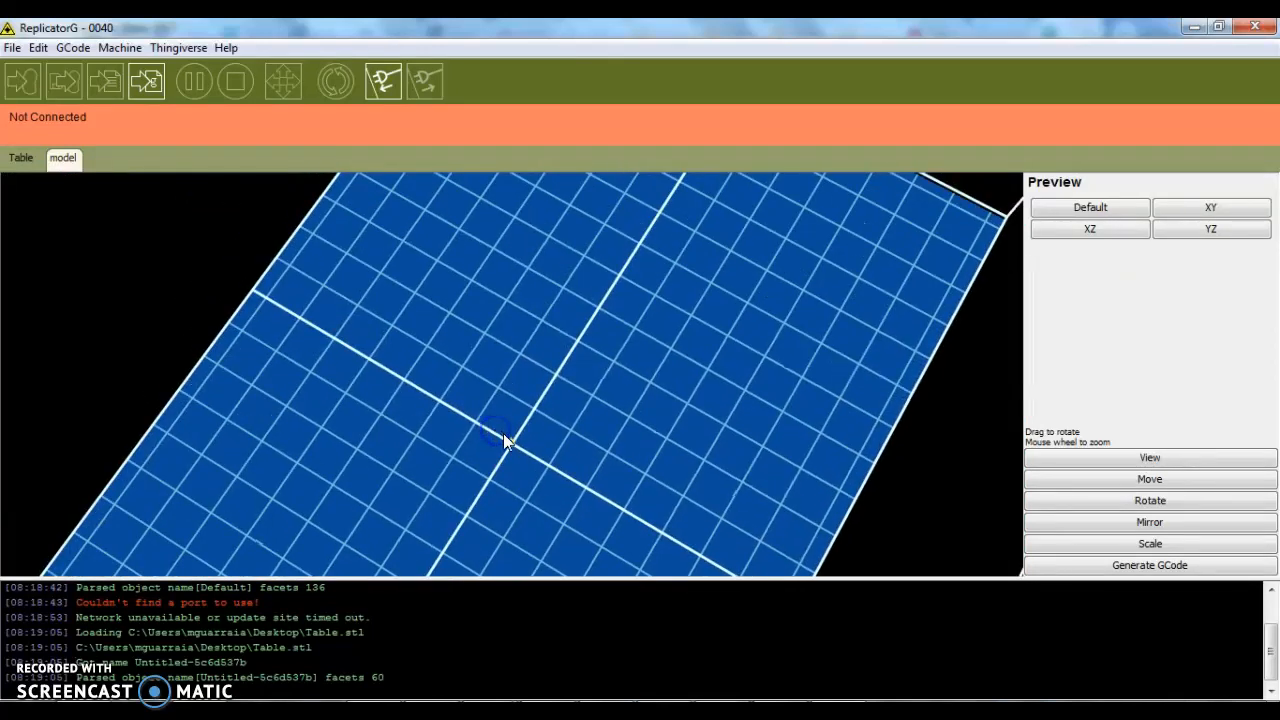
left_click(349, 171)
left_click(12, 47)
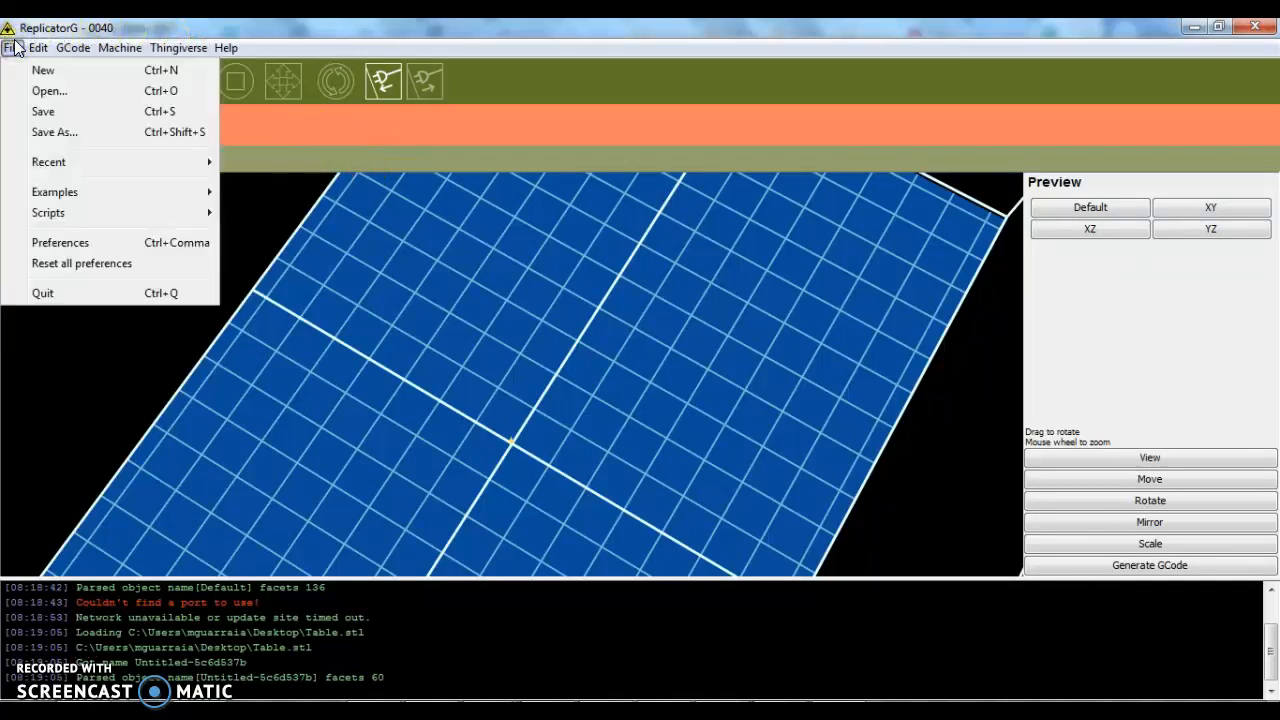
left_click(40, 48)
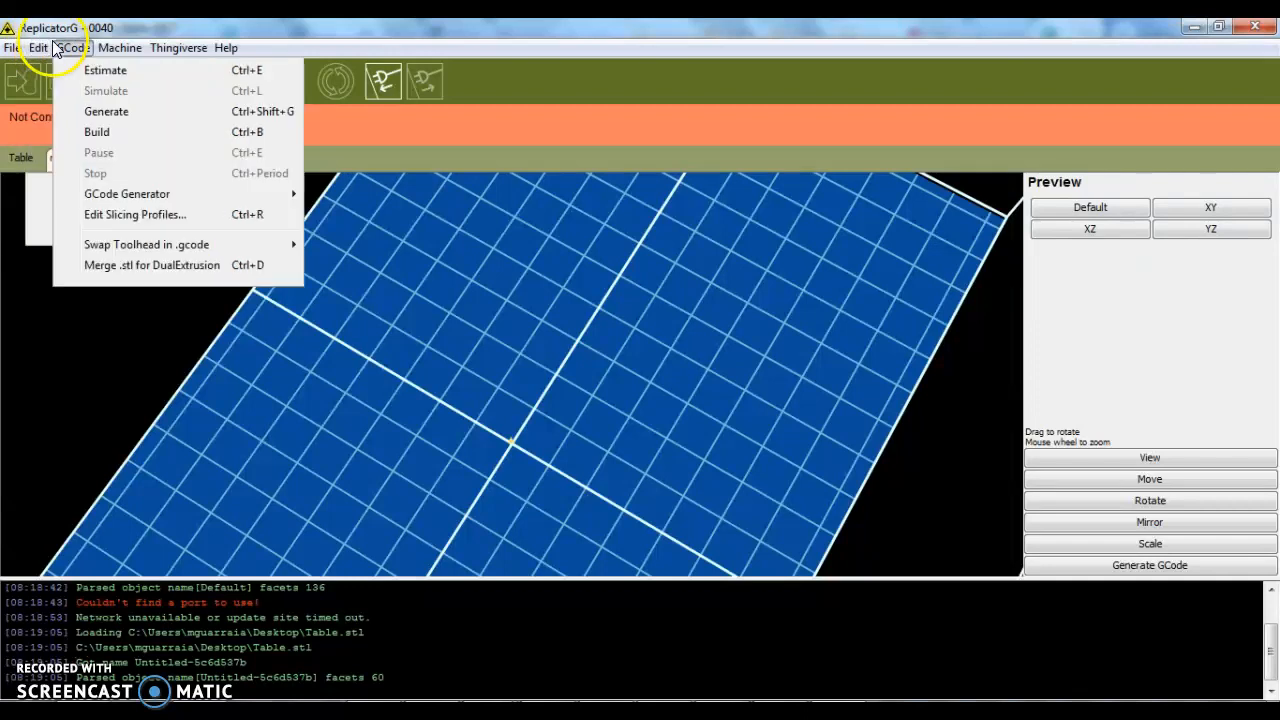
mouse_move(110, 48)
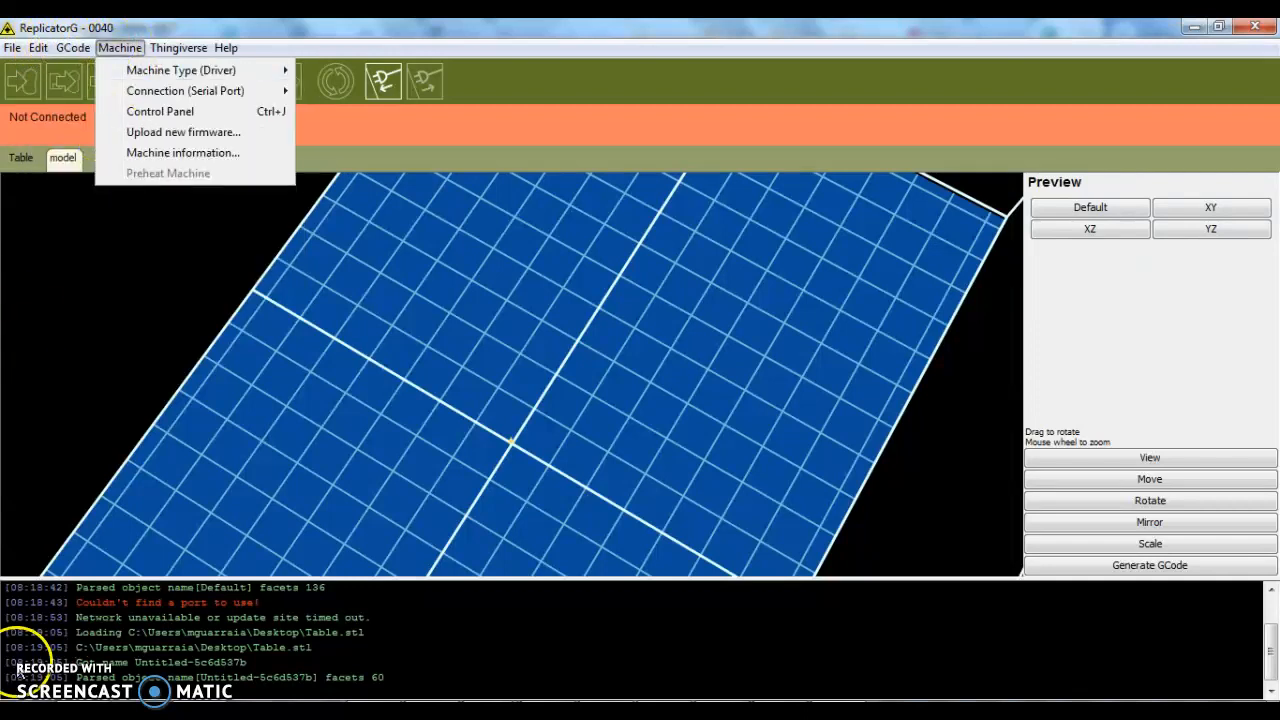
left_click(437, 353)
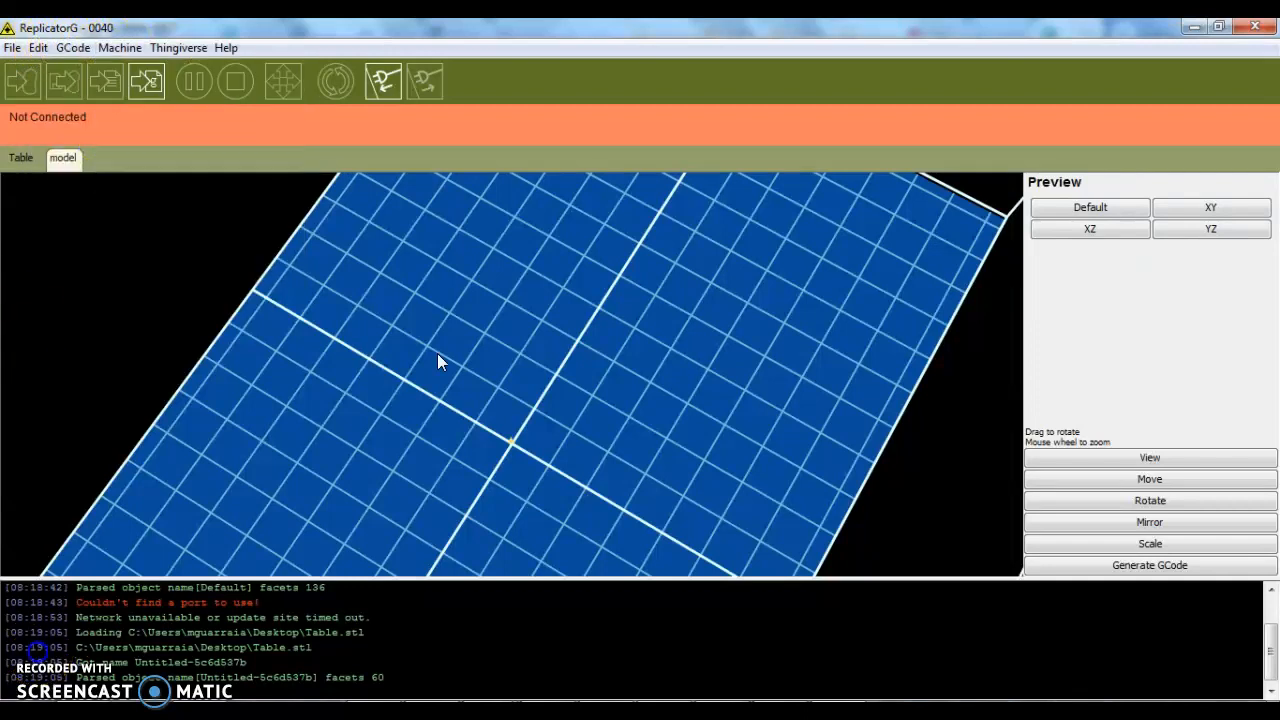
- Scale the table model, trying the mm to inches conversion and converting it from inches to mm
left_click(1149, 544)
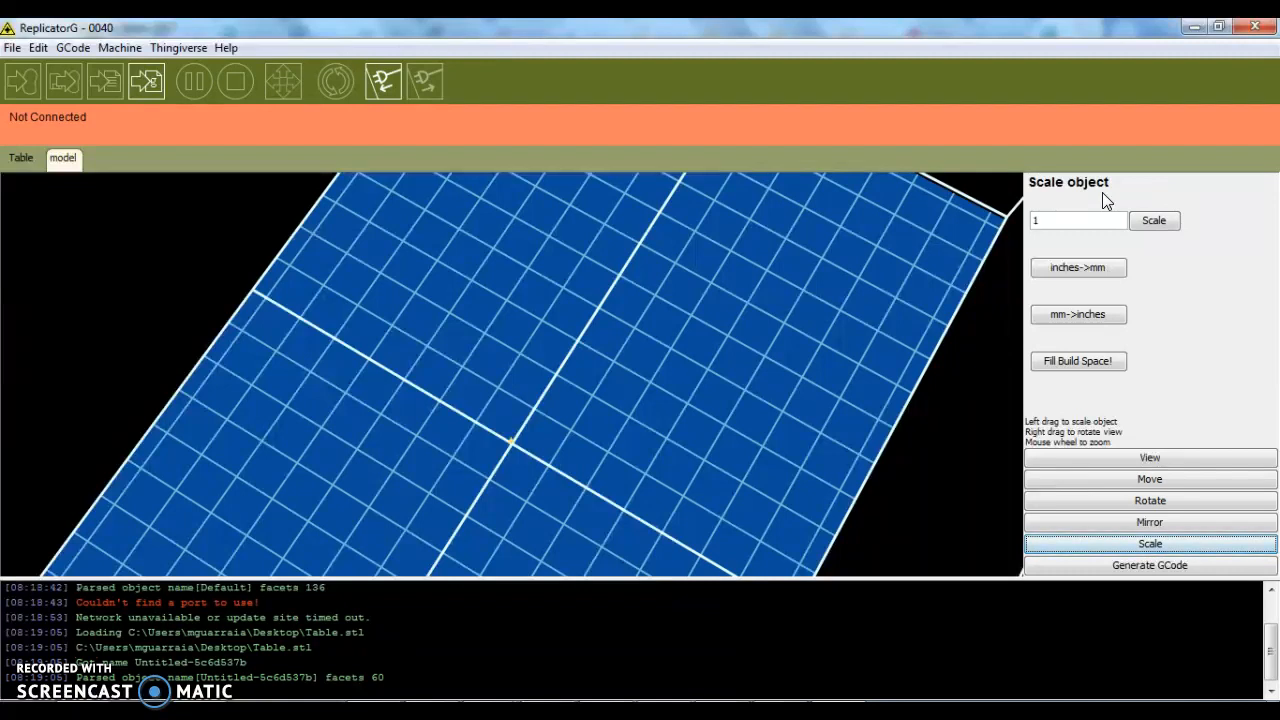
left_click(1079, 318)
left_click(1079, 320)
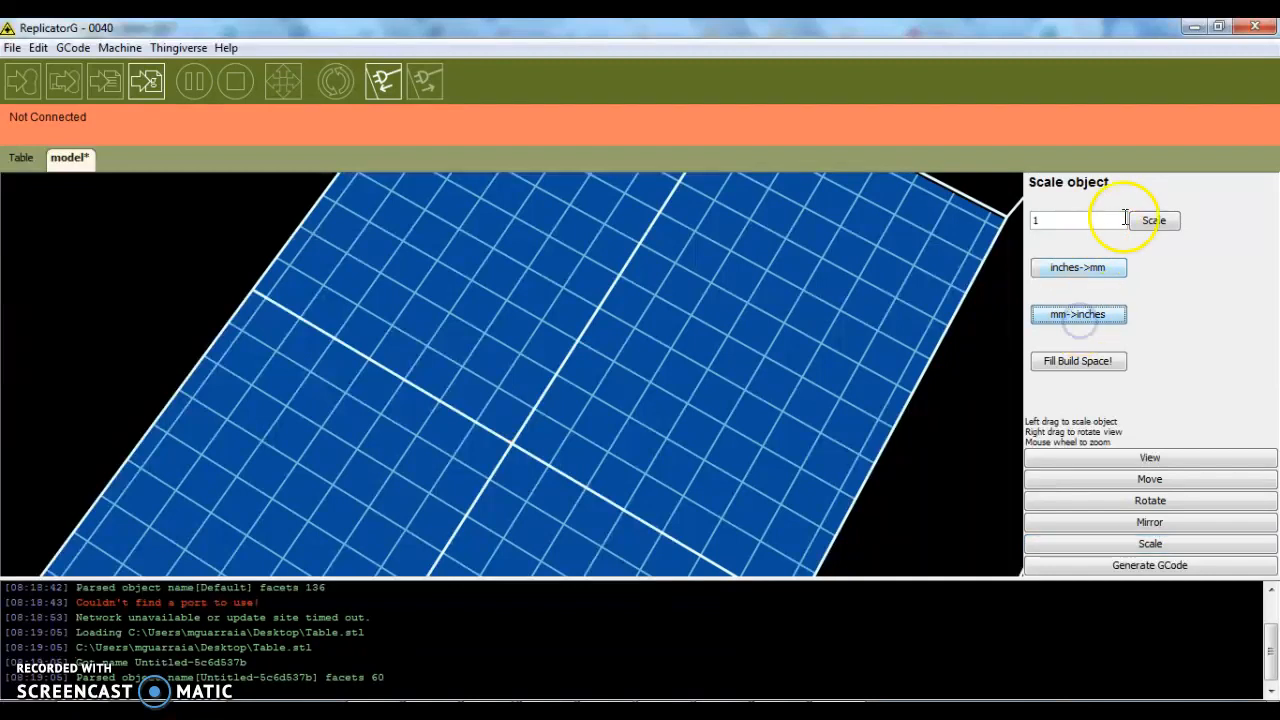
left_click(1095, 268)
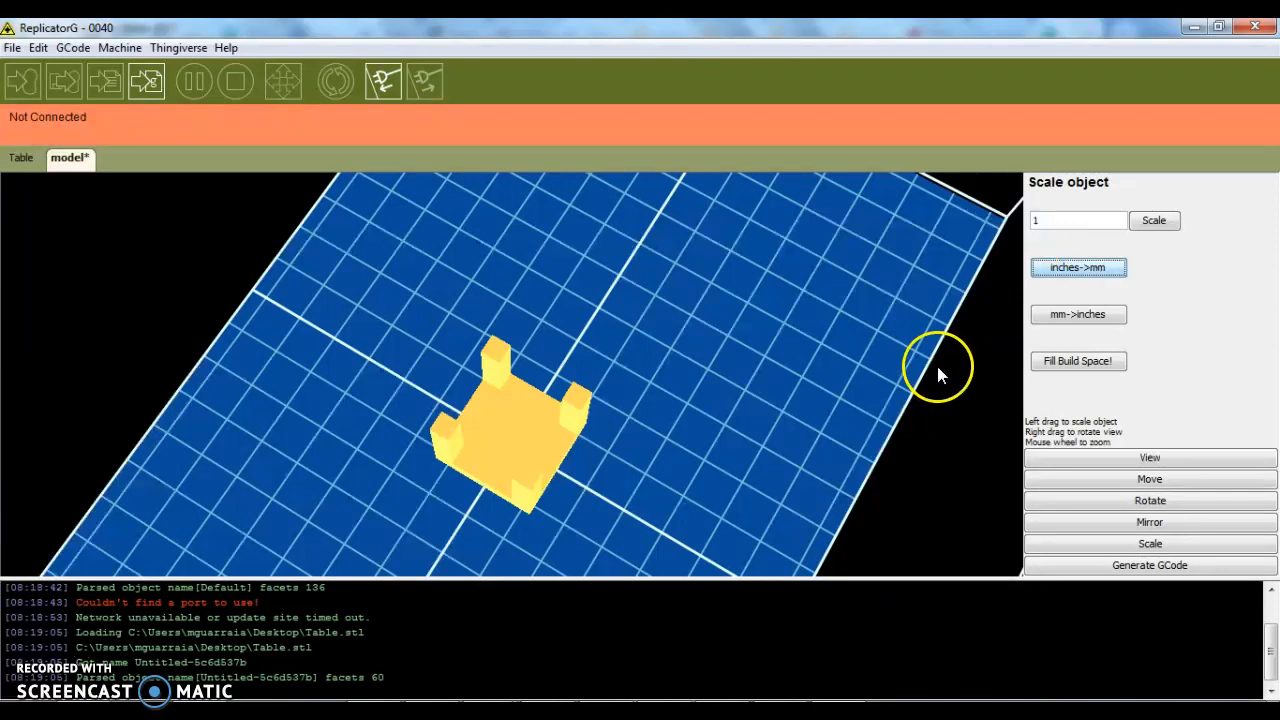
mouse_move(830, 376)
left_mouse_down()
mouse_move(816, 375)
mouse_move(825, 382)
left_mouse_up()
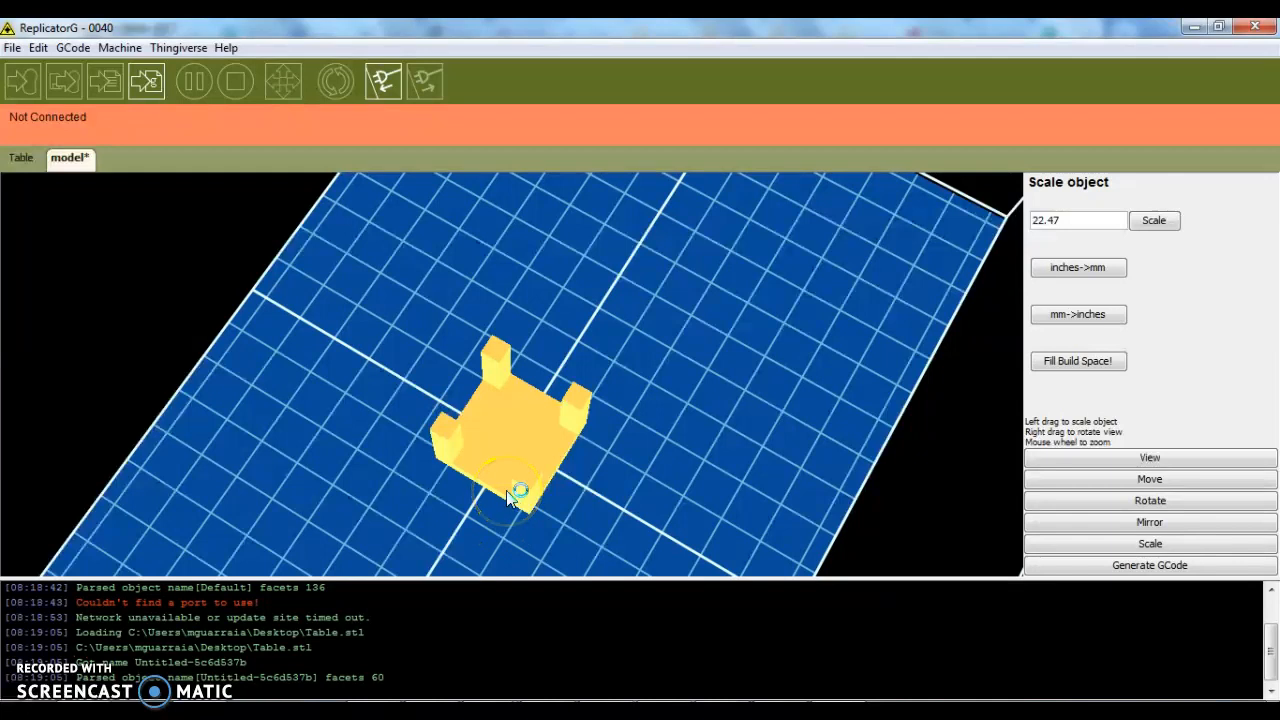
left_click_drag(520, 510, 460, 470)
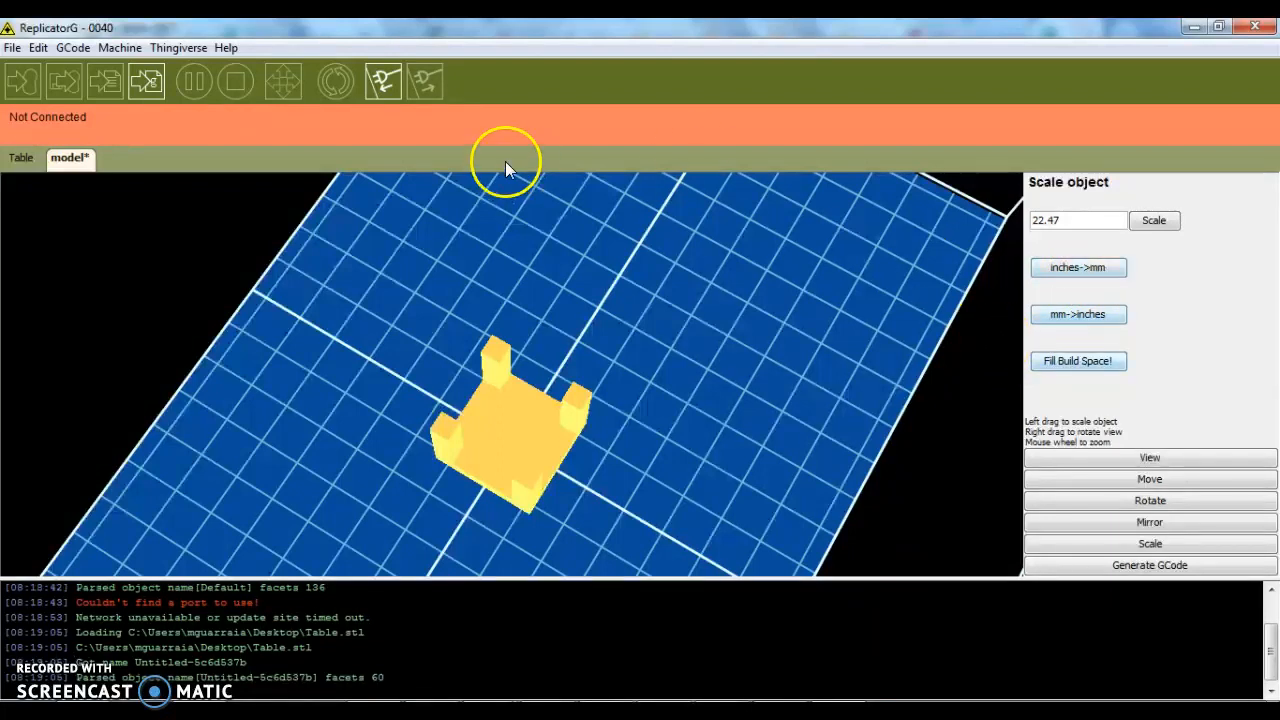
- Examine the table on the build platform from several angles and look over the Move and Rotate options
left_click(1140, 457)
mouse_move(845, 433)
left_mouse_down()
mouse_move(814, 398)
mouse_move(830, 418)
left_mouse_up()
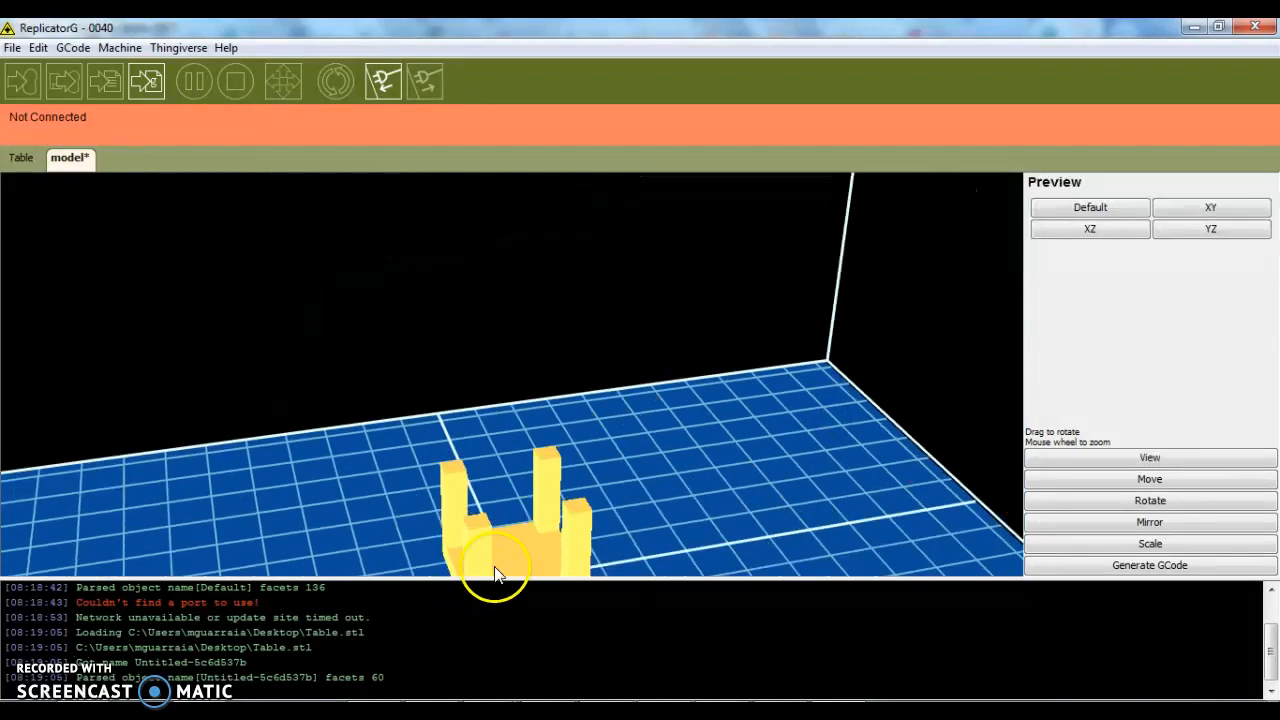
mouse_move(670, 482)
left_mouse_down()
mouse_move(643, 466)
mouse_move(671, 489)
left_mouse_up()
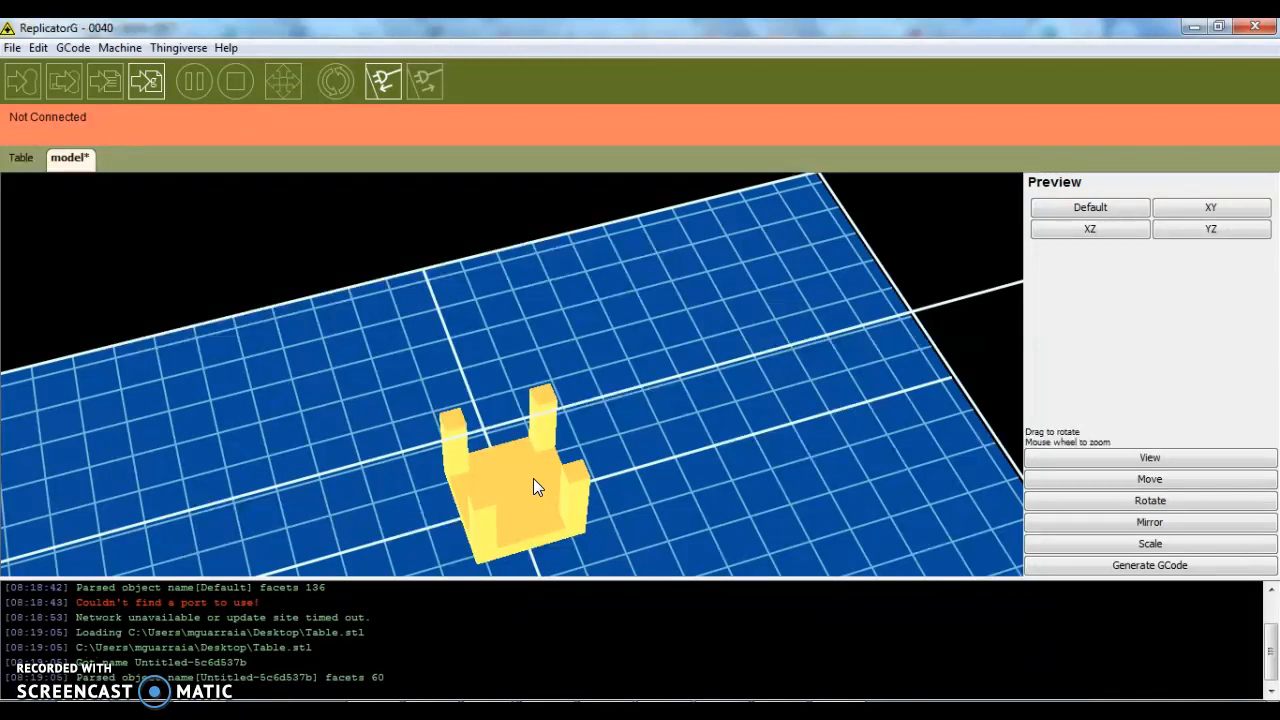
left_click(1104, 483)
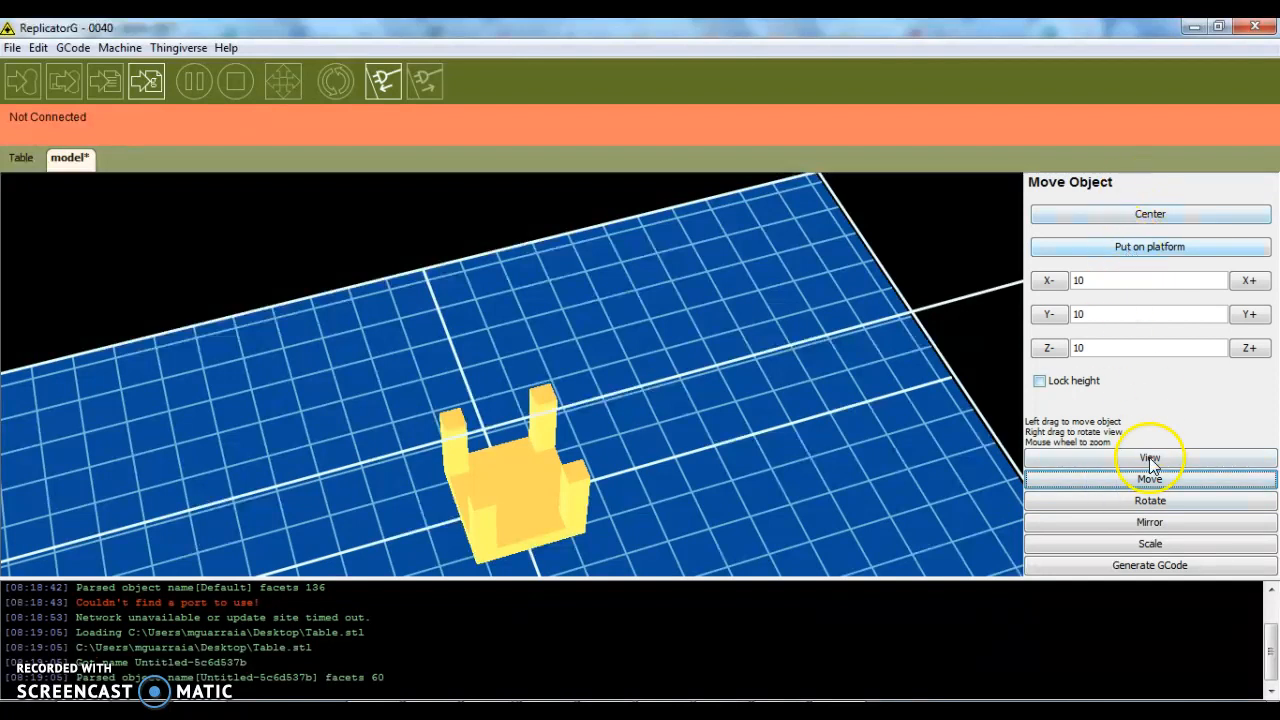
left_click(1146, 500)
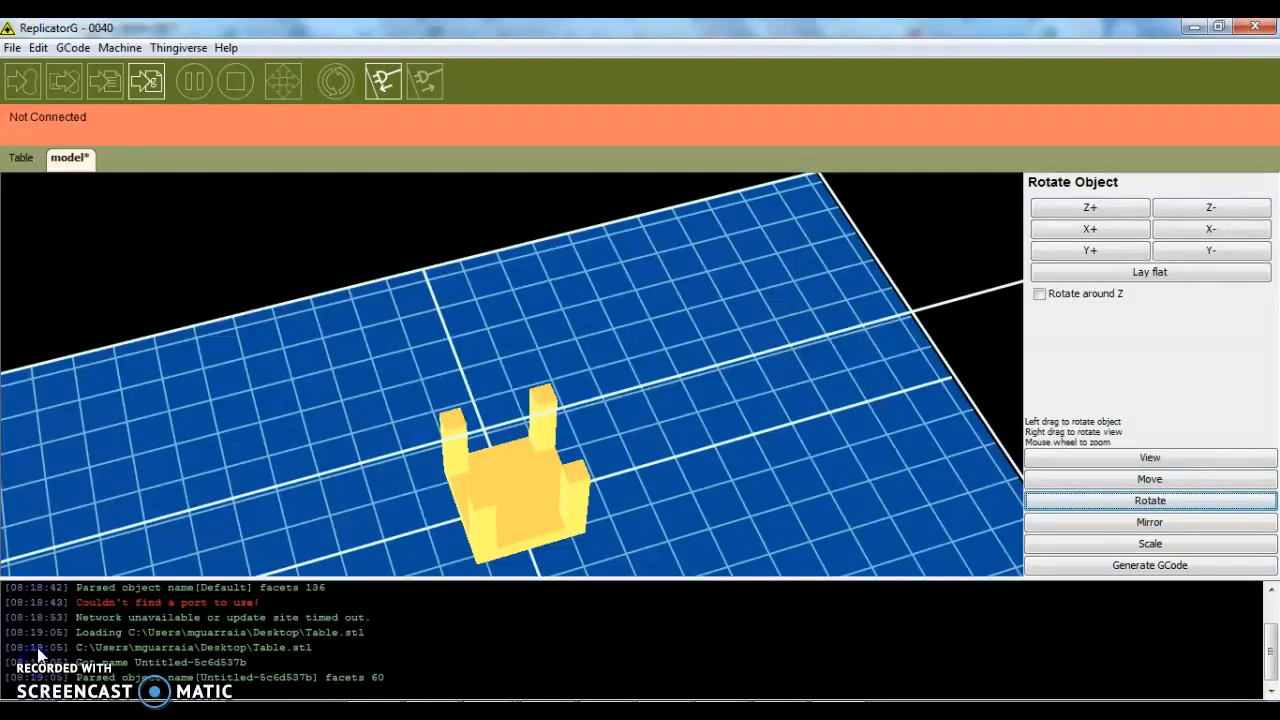
- Start GCode generation without saving the model changes, keeping the Replicator 2 slicing defaults profile and the Right extruder
left_click(153, 82)
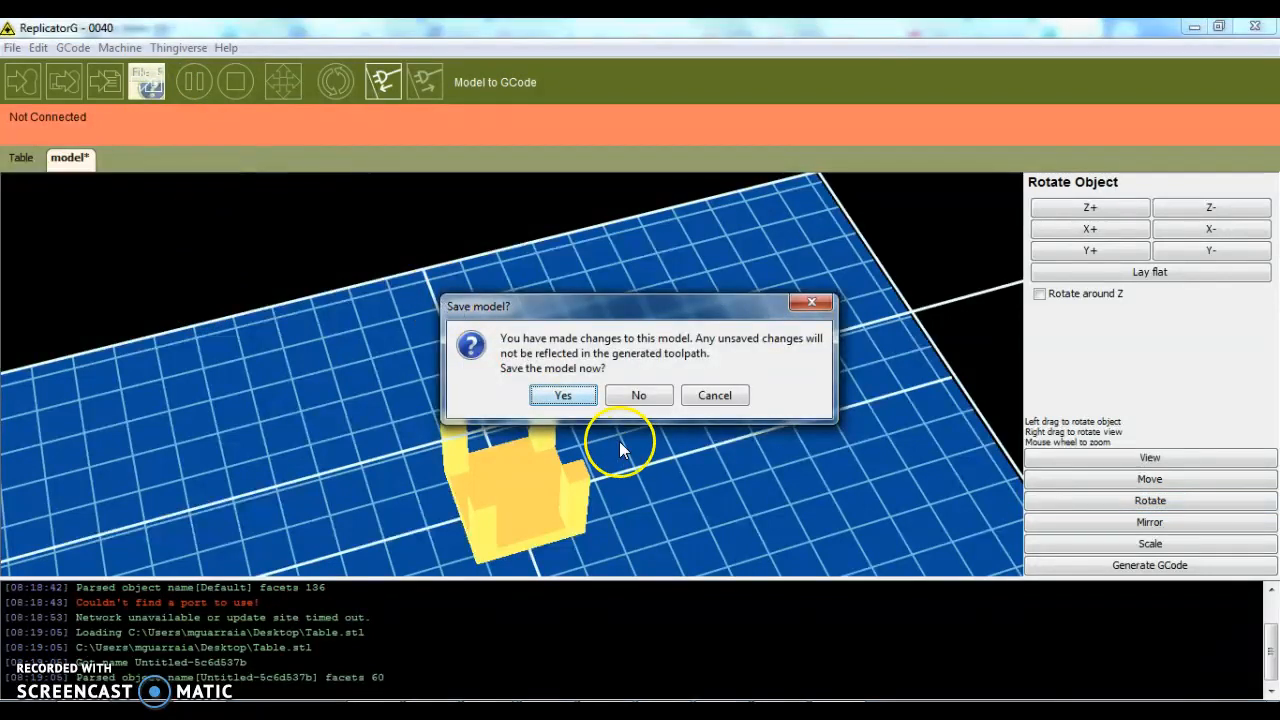
left_click(640, 396)
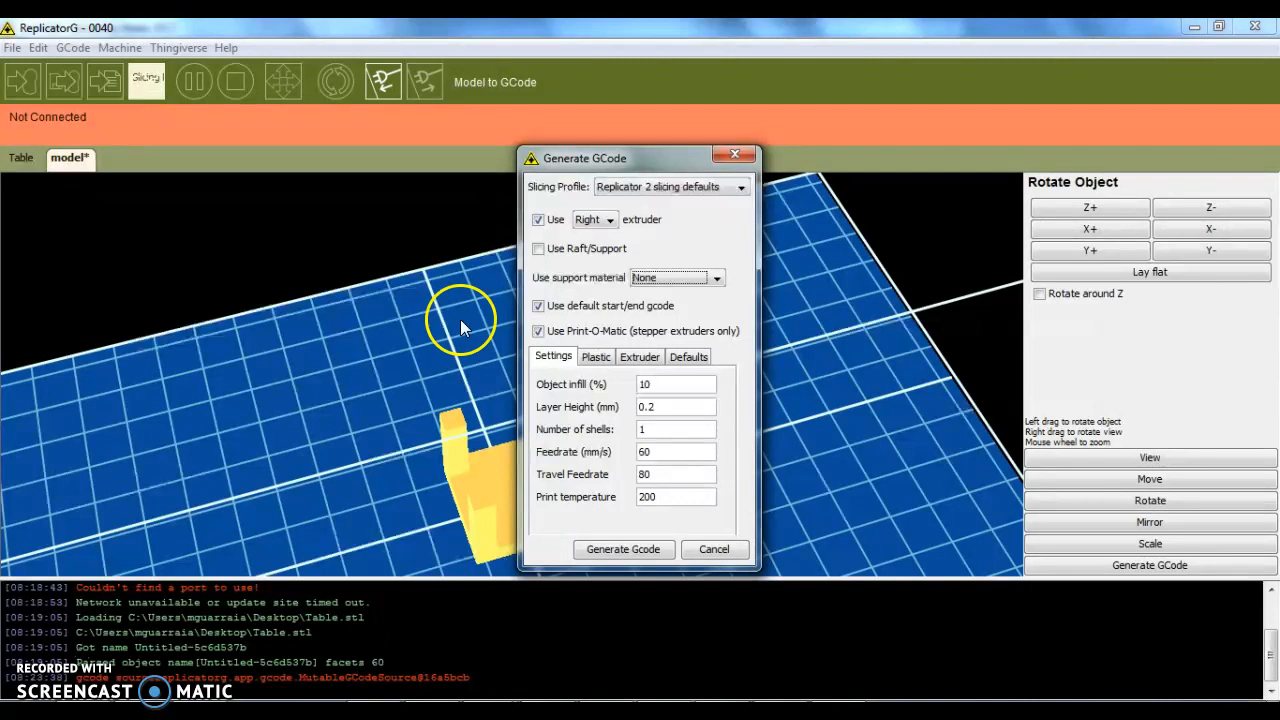
left_click(680, 189)
left_click(680, 189)
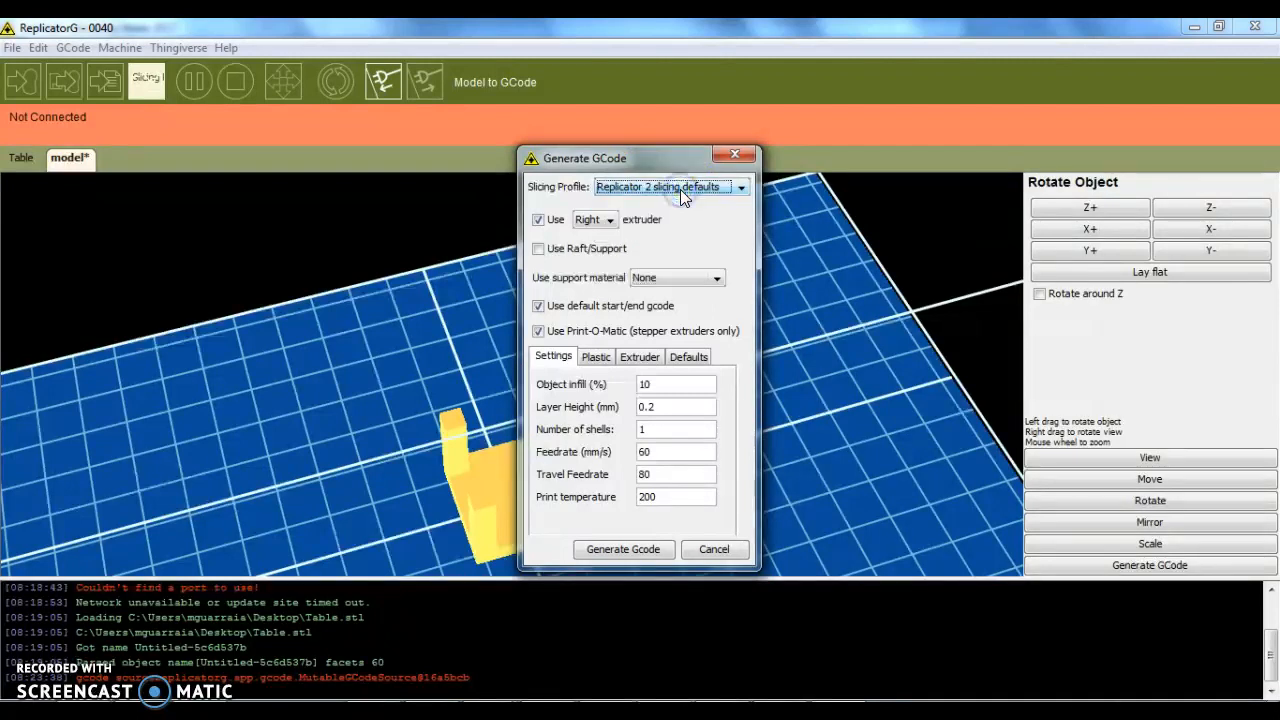
left_click(610, 222)
left_click_drag(583, 158, 638, 157)
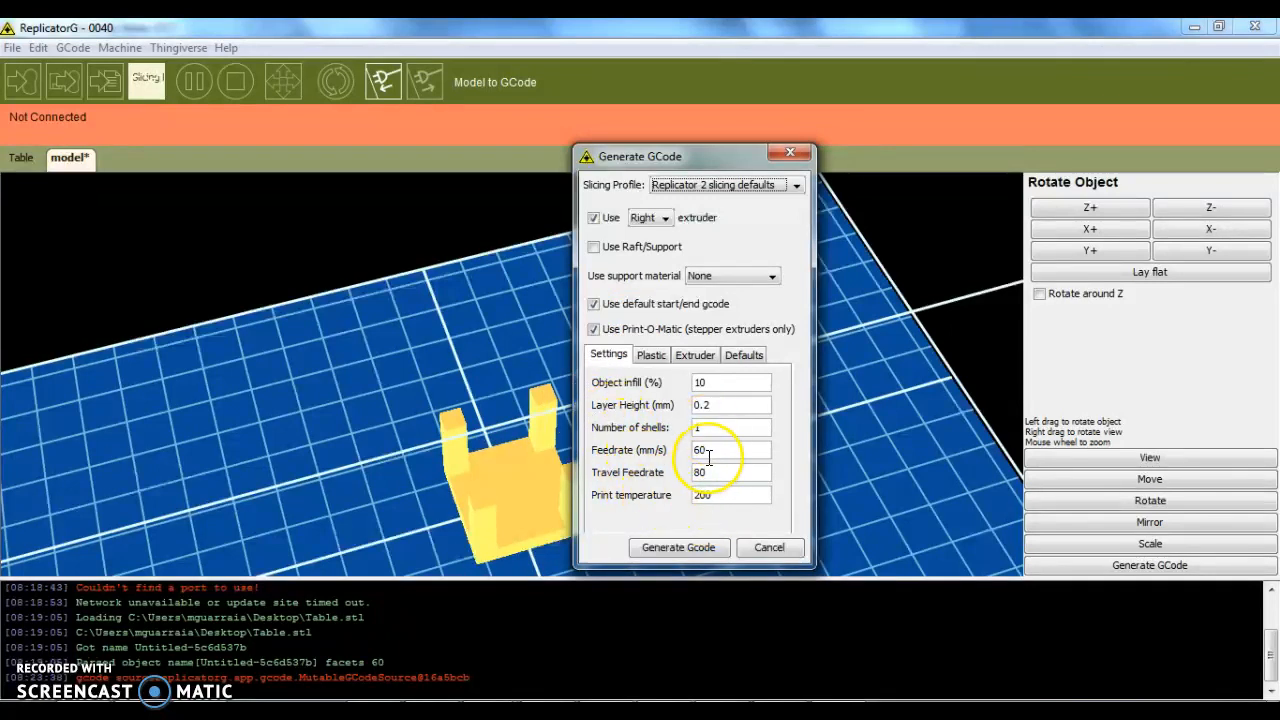
- Generate the GCode with the current print settings and accept the acceleration warning
mouse_move(708, 455)
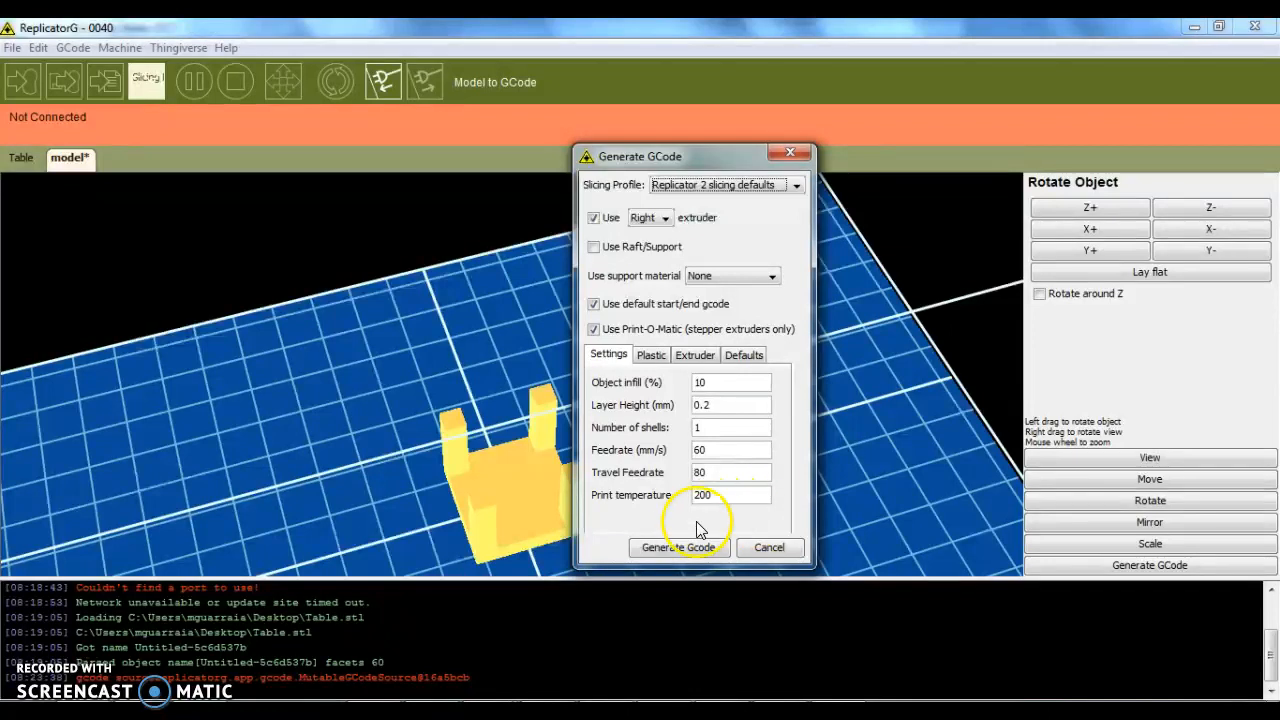
left_click(675, 556)
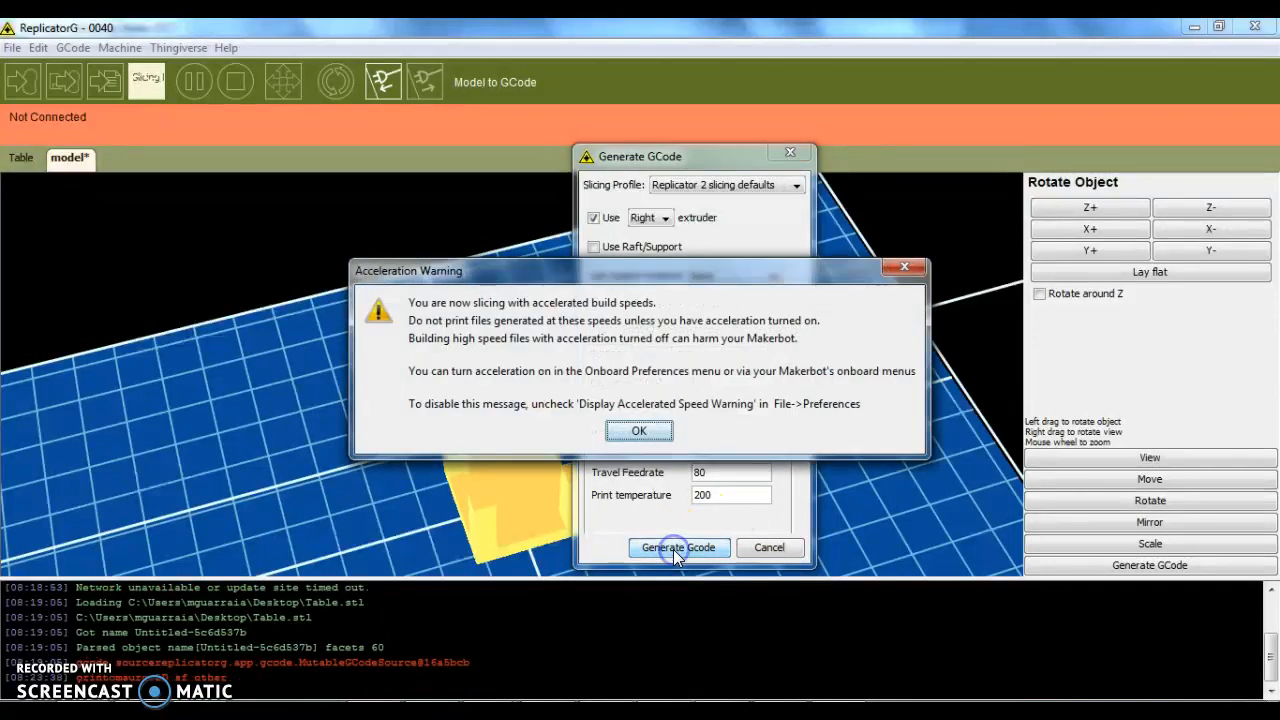
left_click(636, 431)
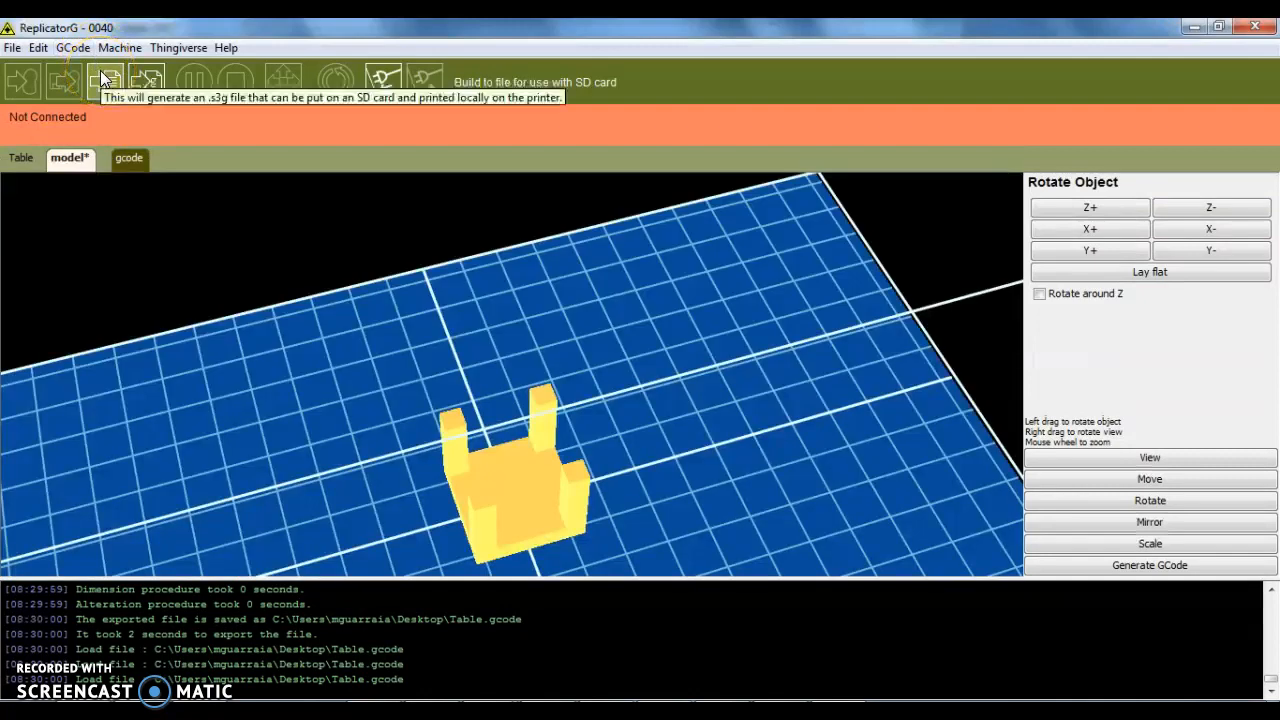
left_click(129, 70)
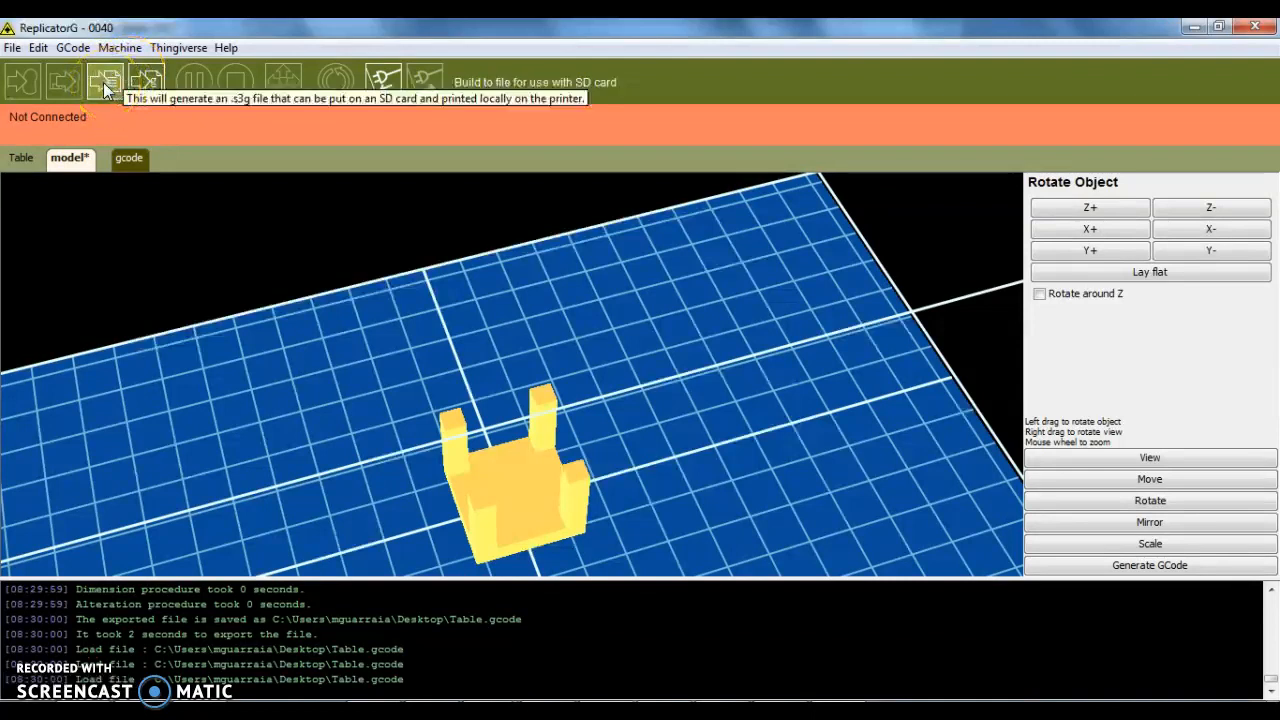
left_click(104, 82)
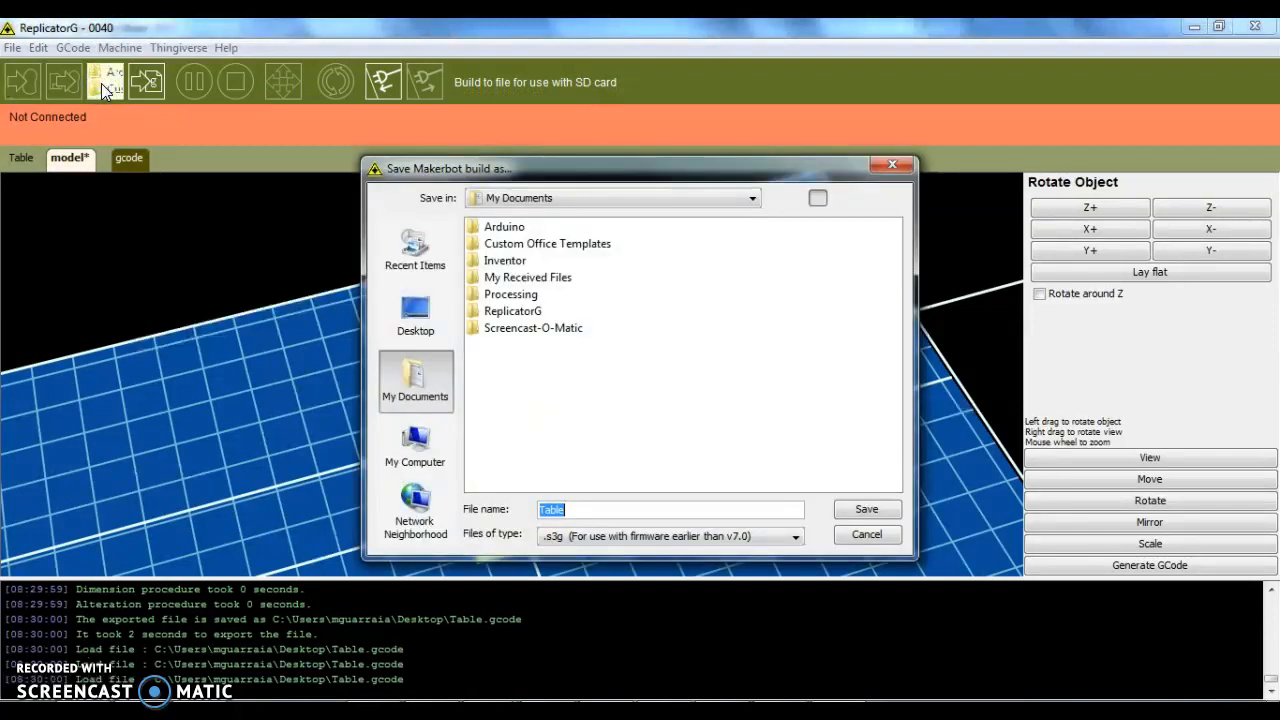
key("Escape")
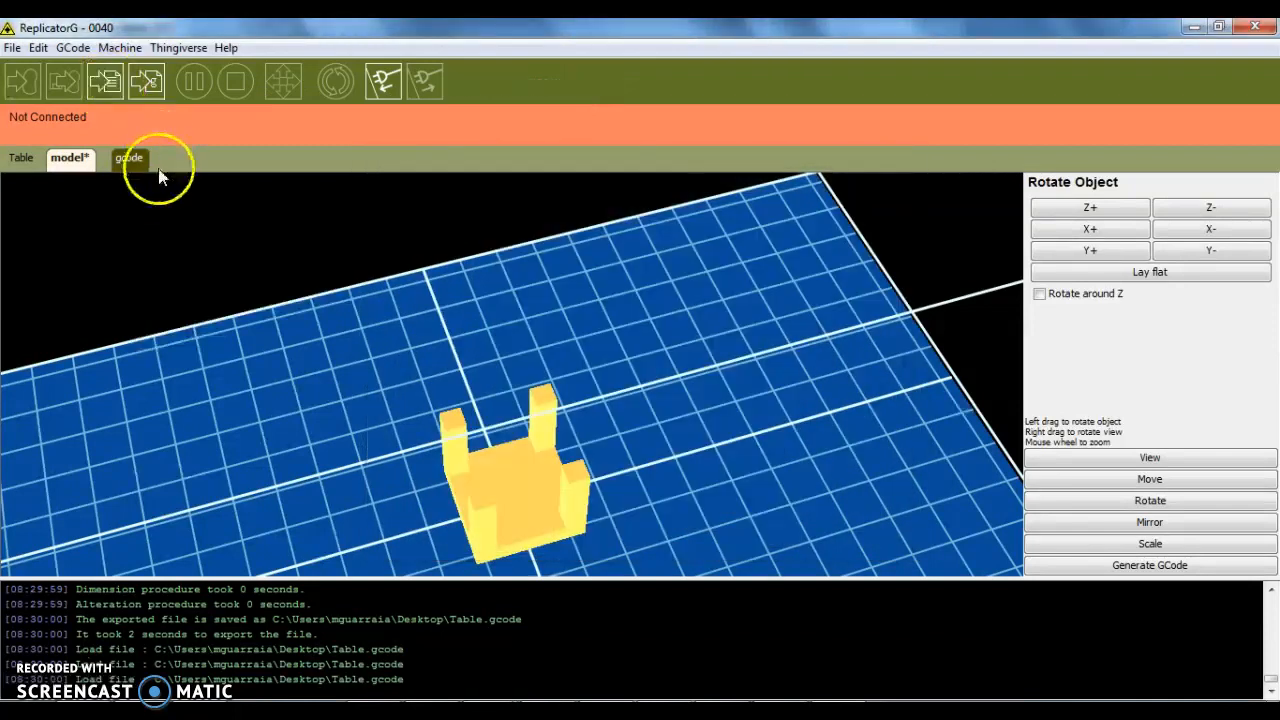
- Set the MBP temperature in the M109 line of the generated GCode to S55
left_click(127, 159)
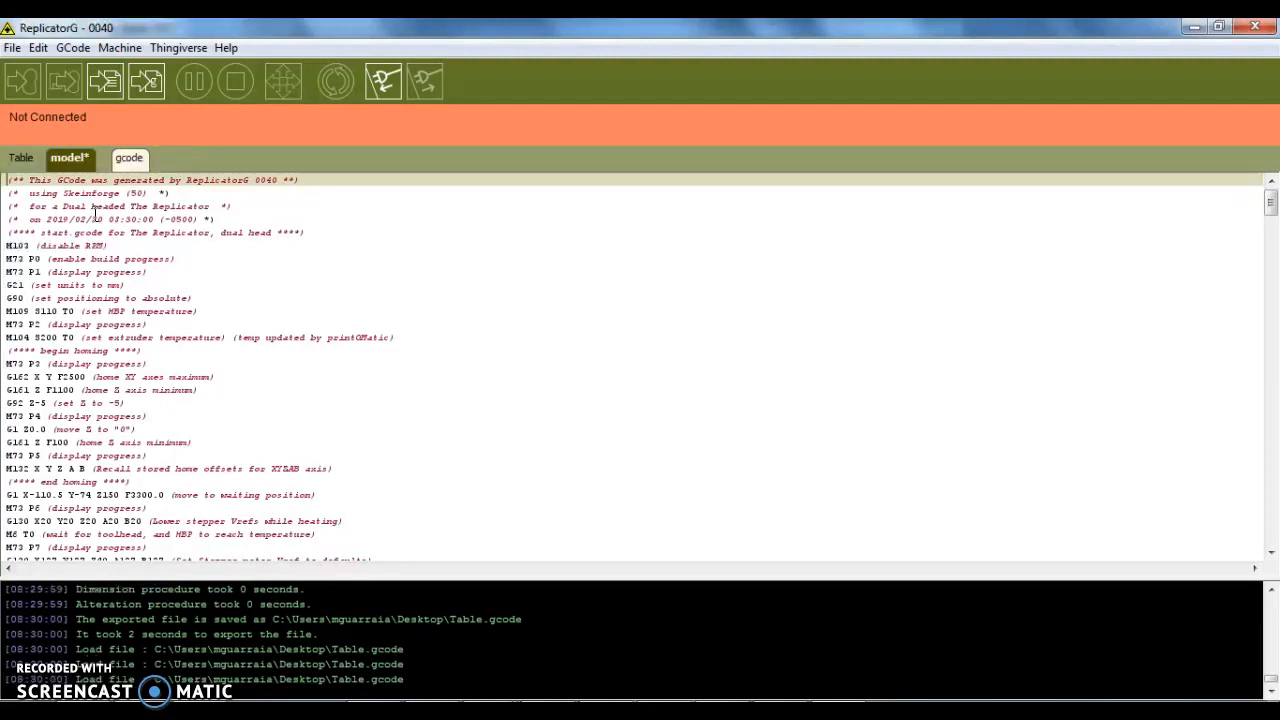
left_click(7, 313)
left_click_drag(7, 313, 205, 309)
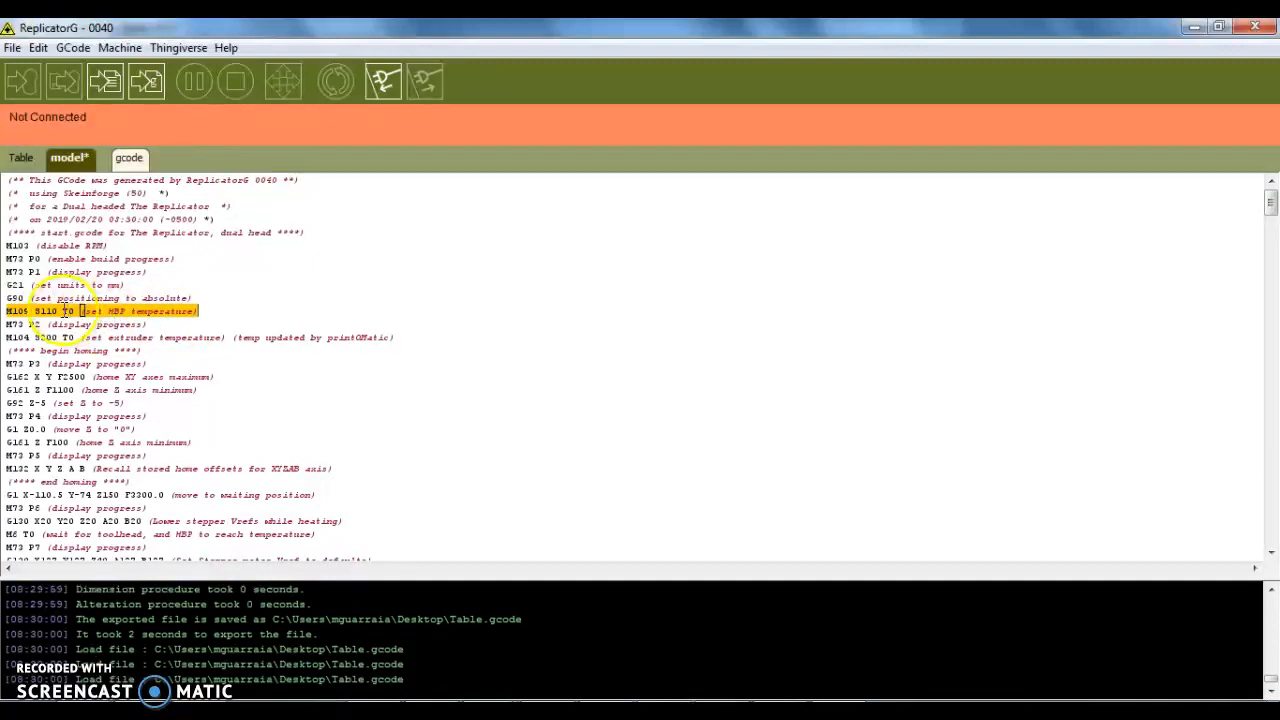
left_click(60, 311)
left_click(84, 311)
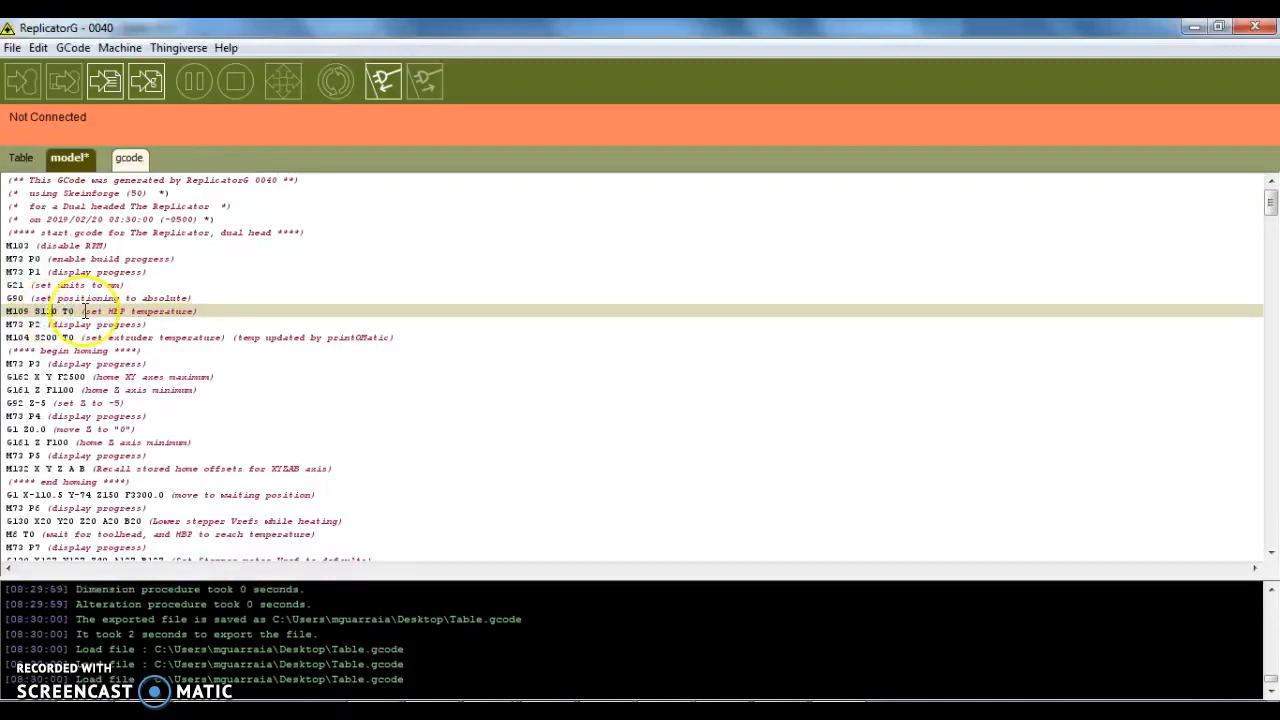
key("BackSpace")
key("BackSpace")
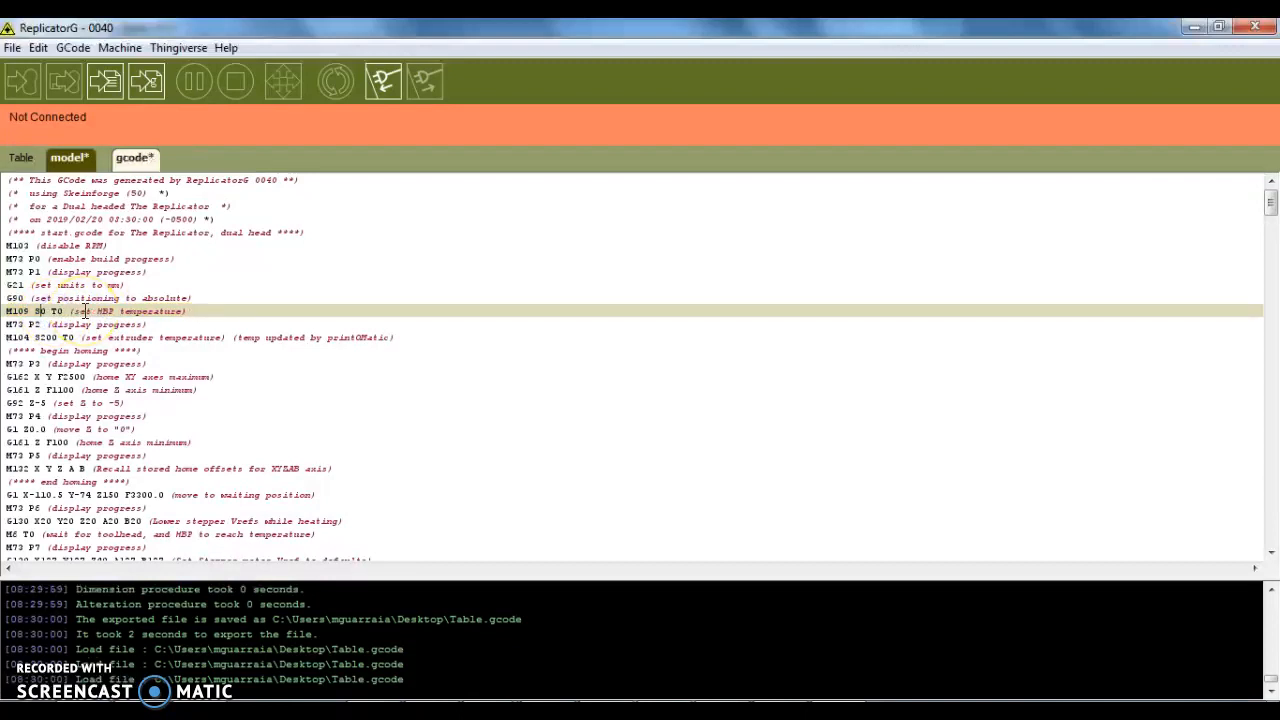
type("55")
key("Delete")
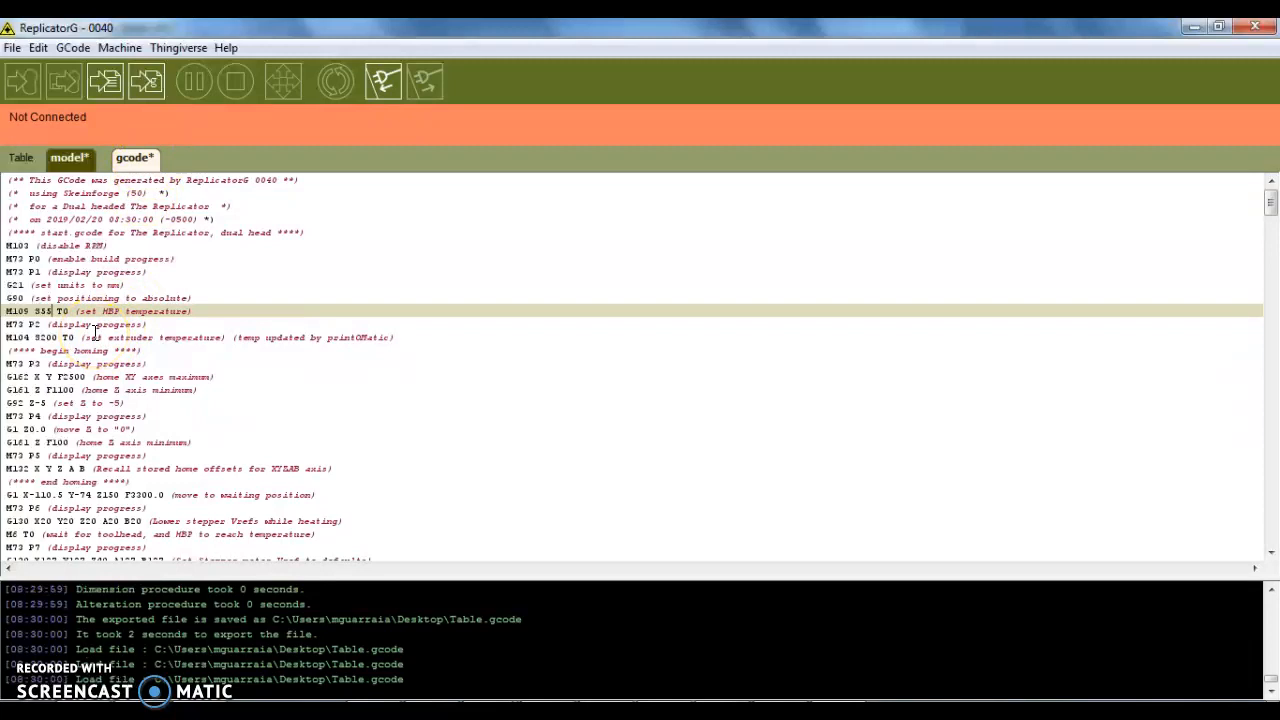
- Build the table model to a file for SD card use, saving it as Table on the Desktop in .s3g format for firmware earlier than v7.0
left_click(71, 163)
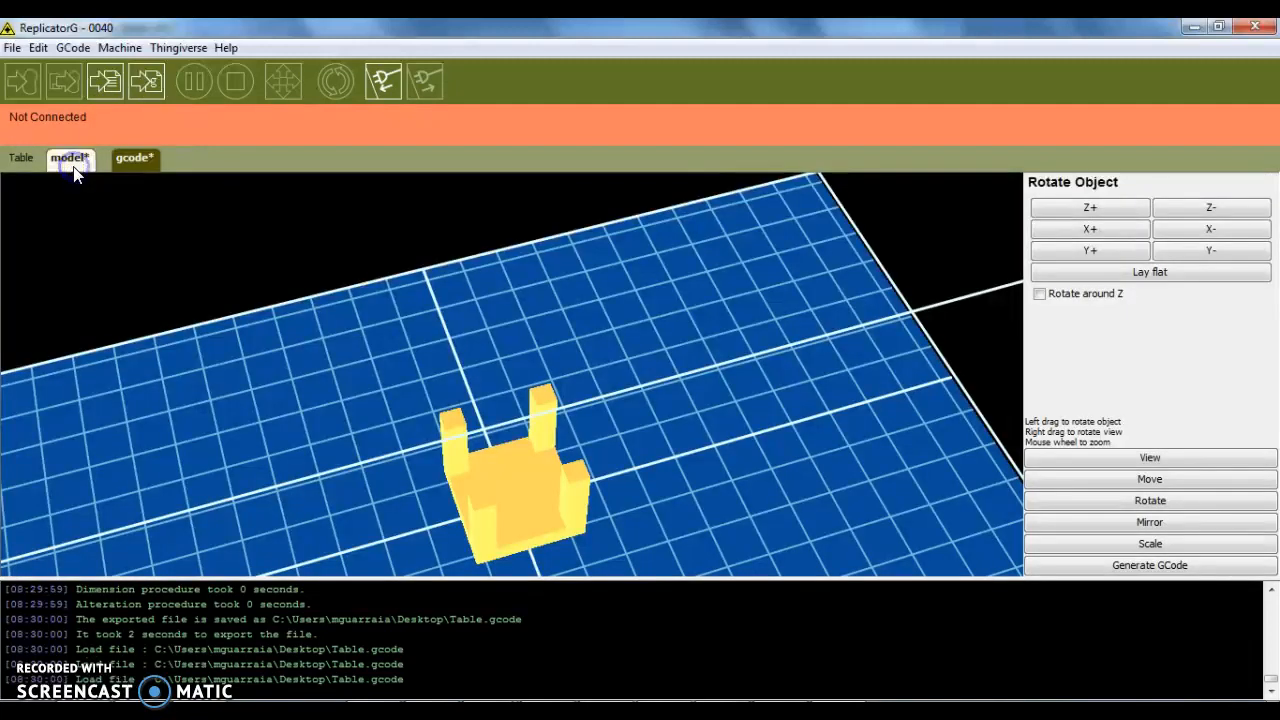
left_click(99, 88)
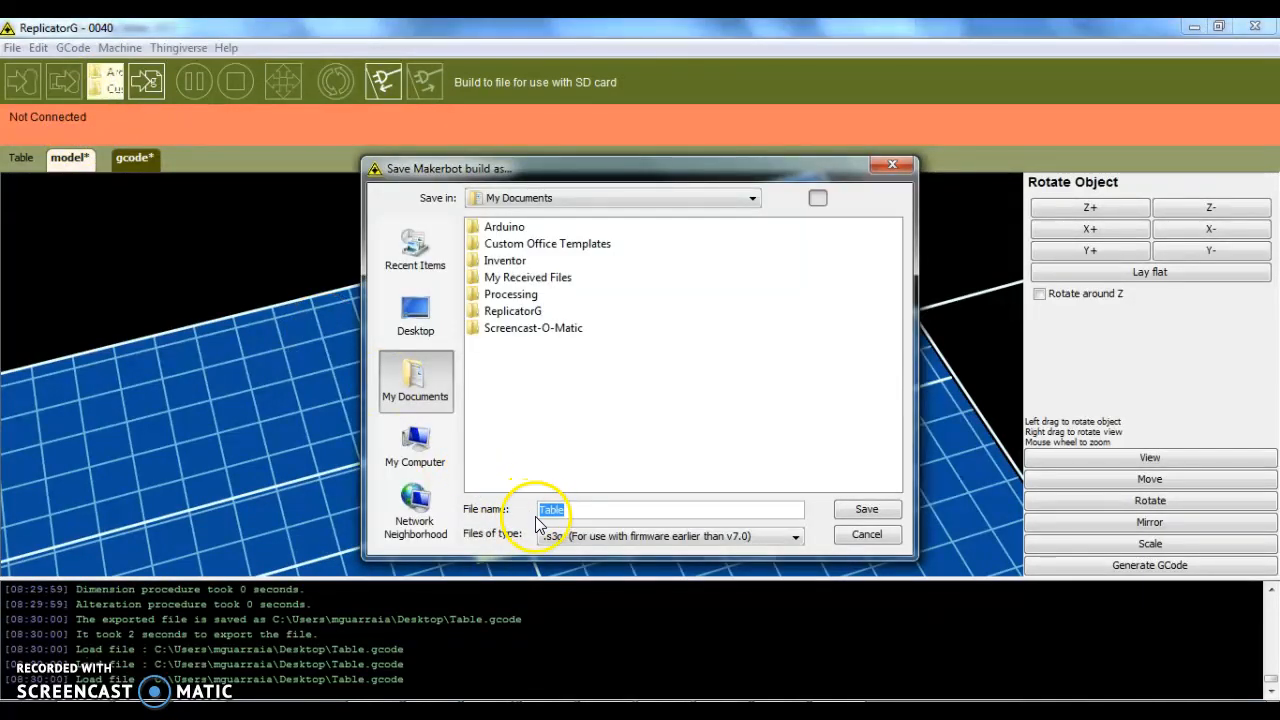
left_click(550, 545)
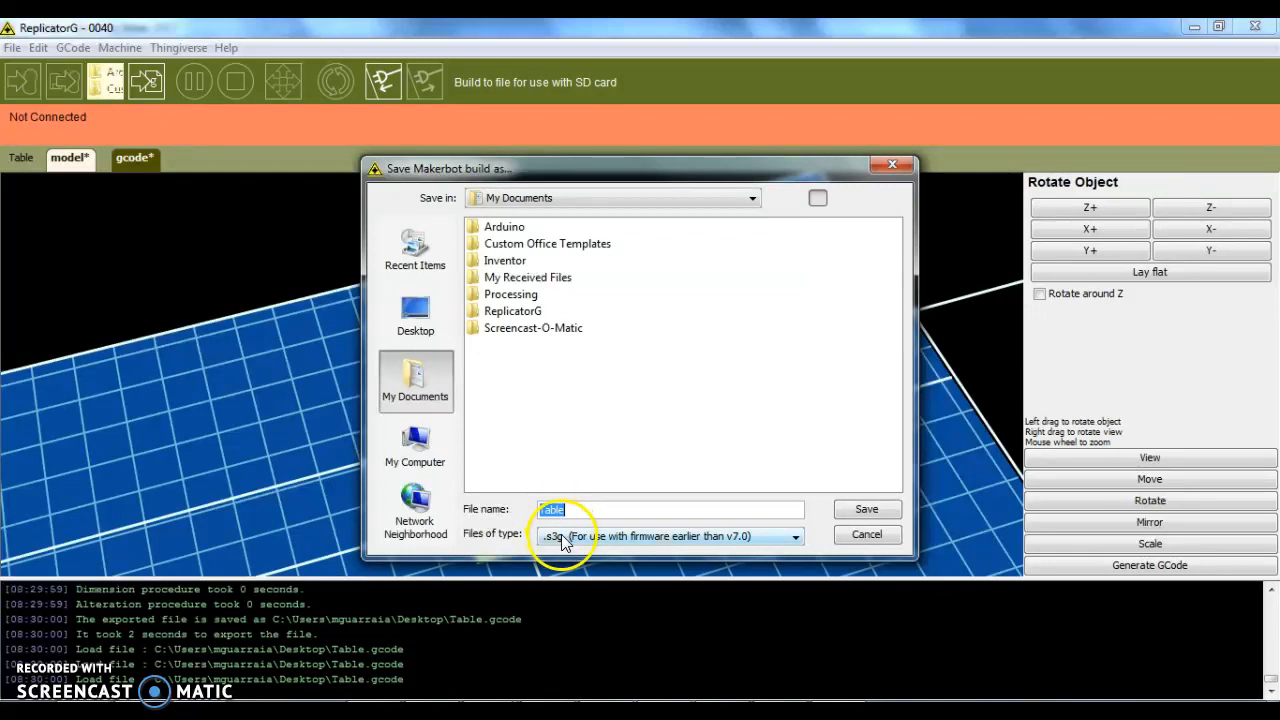
left_click(417, 333)
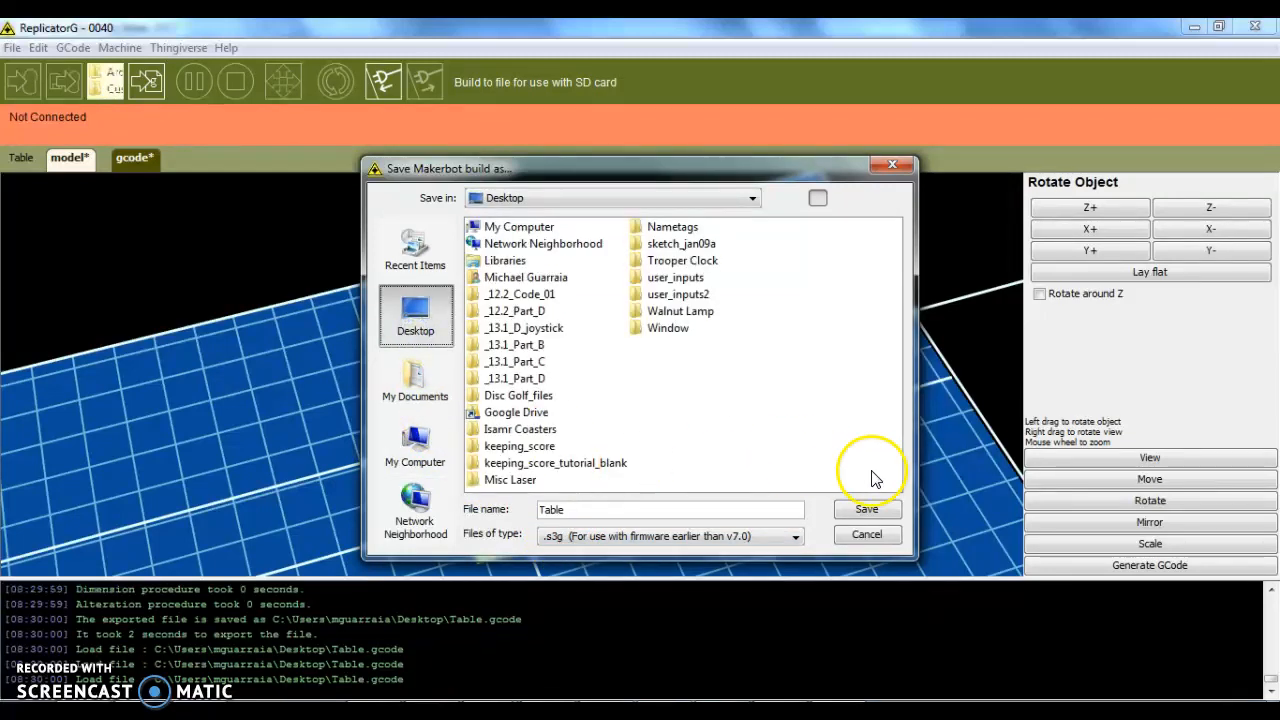
left_click(863, 512)
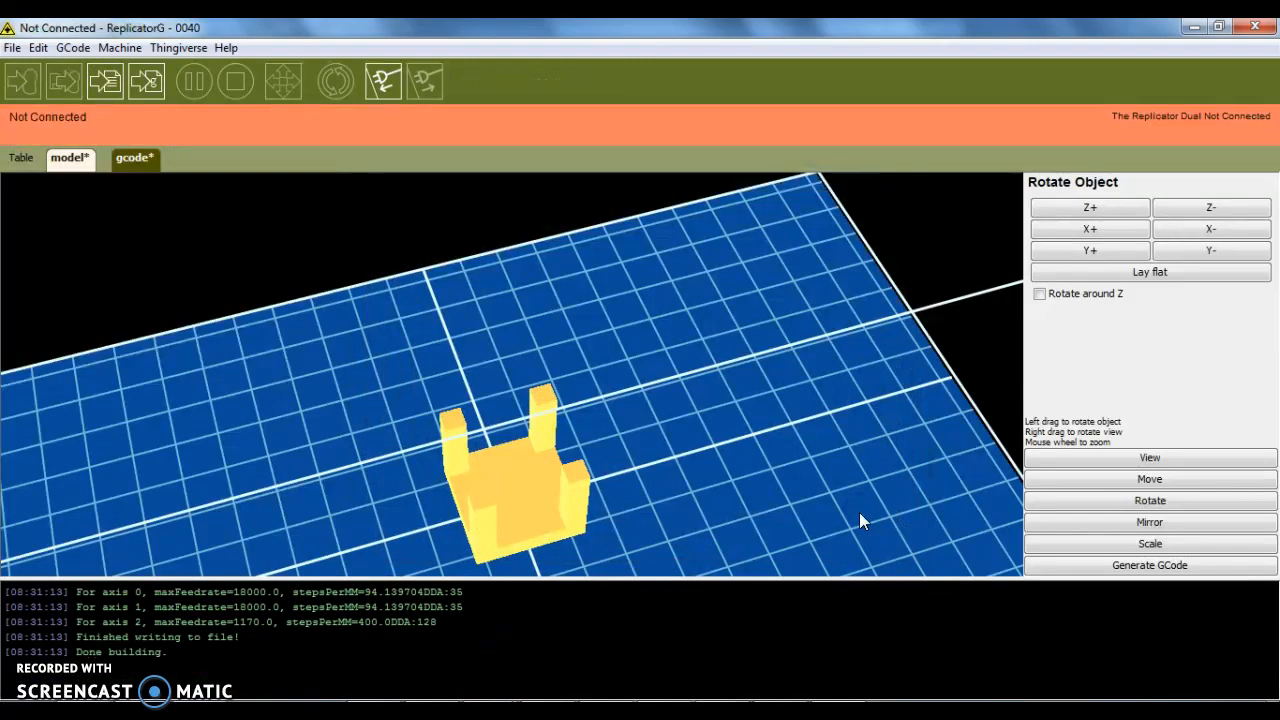
- Switch to Windows Explorer and locate the Table.s3g file in the Desktop folder
left_click(150, 712)
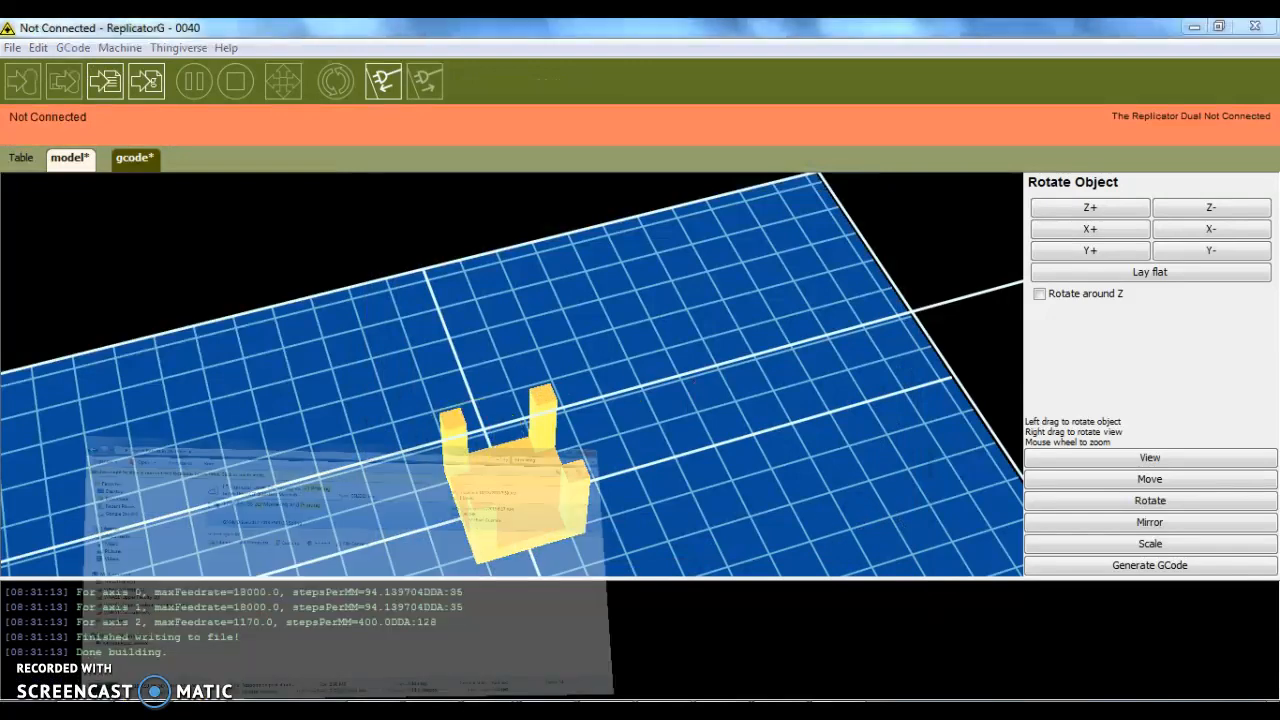
left_click(88, 172)
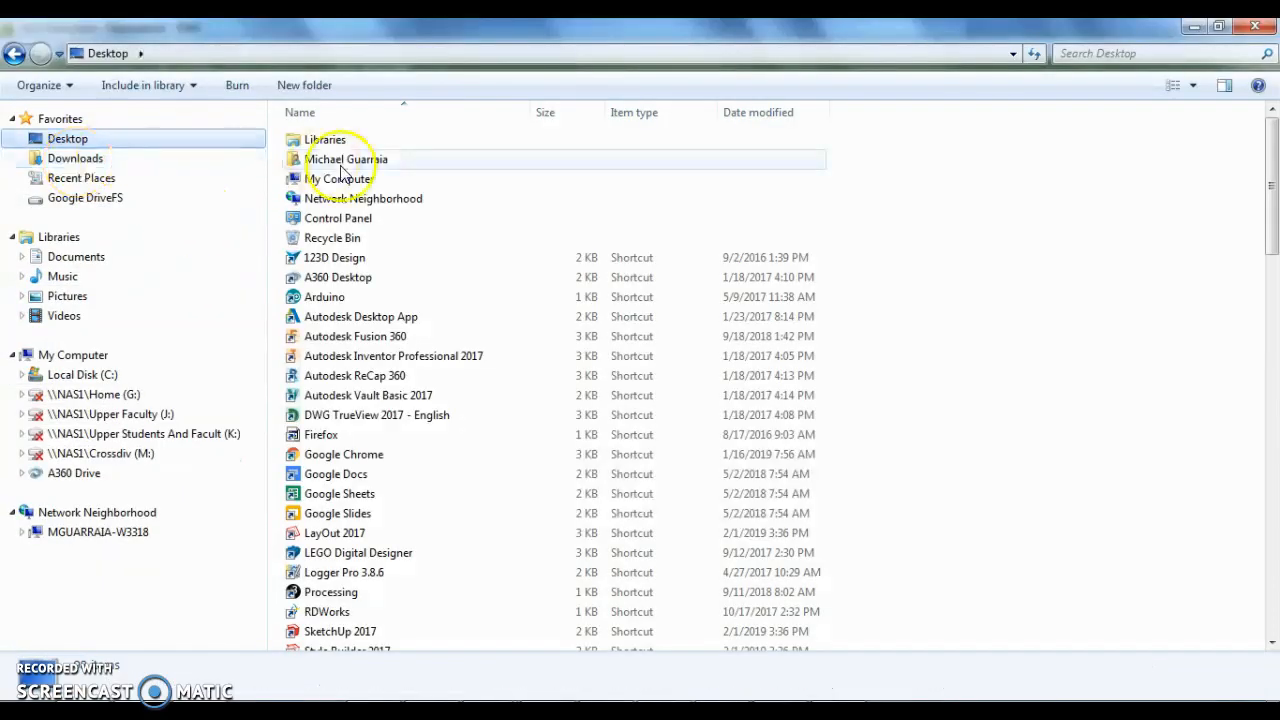
left_click_drag(1271, 160, 1274, 546)
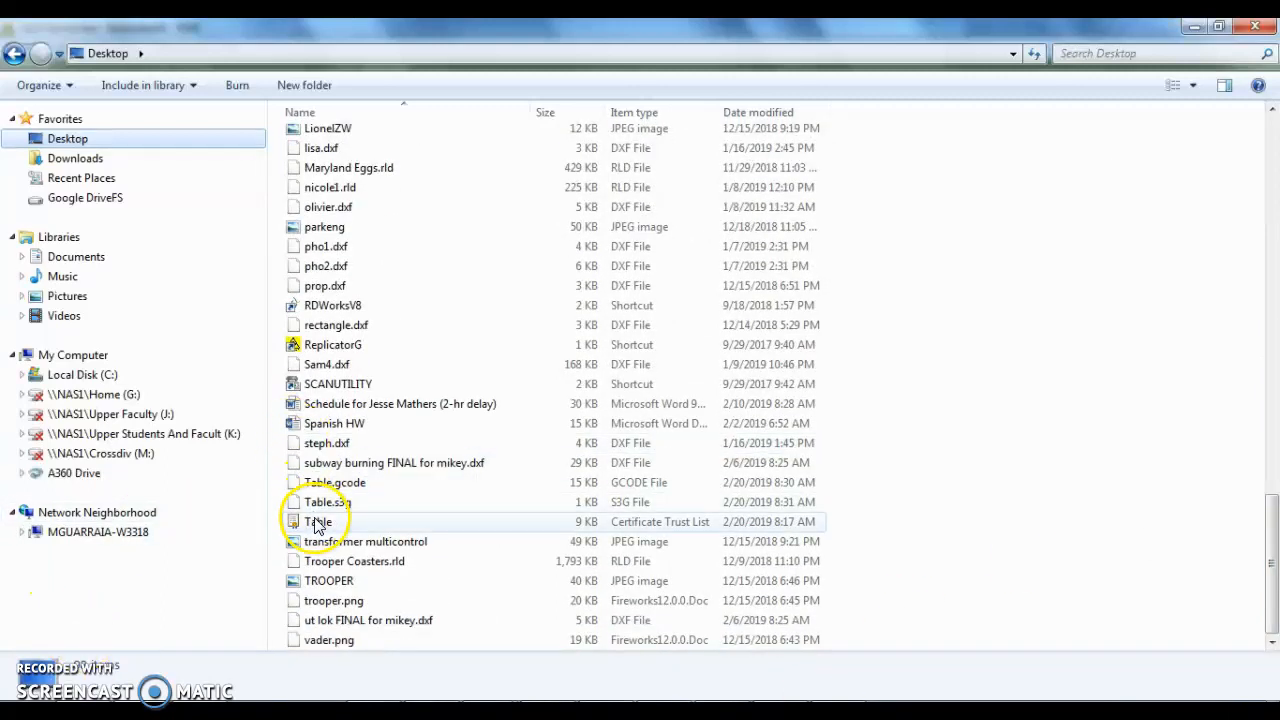
mouse_move(317, 524)
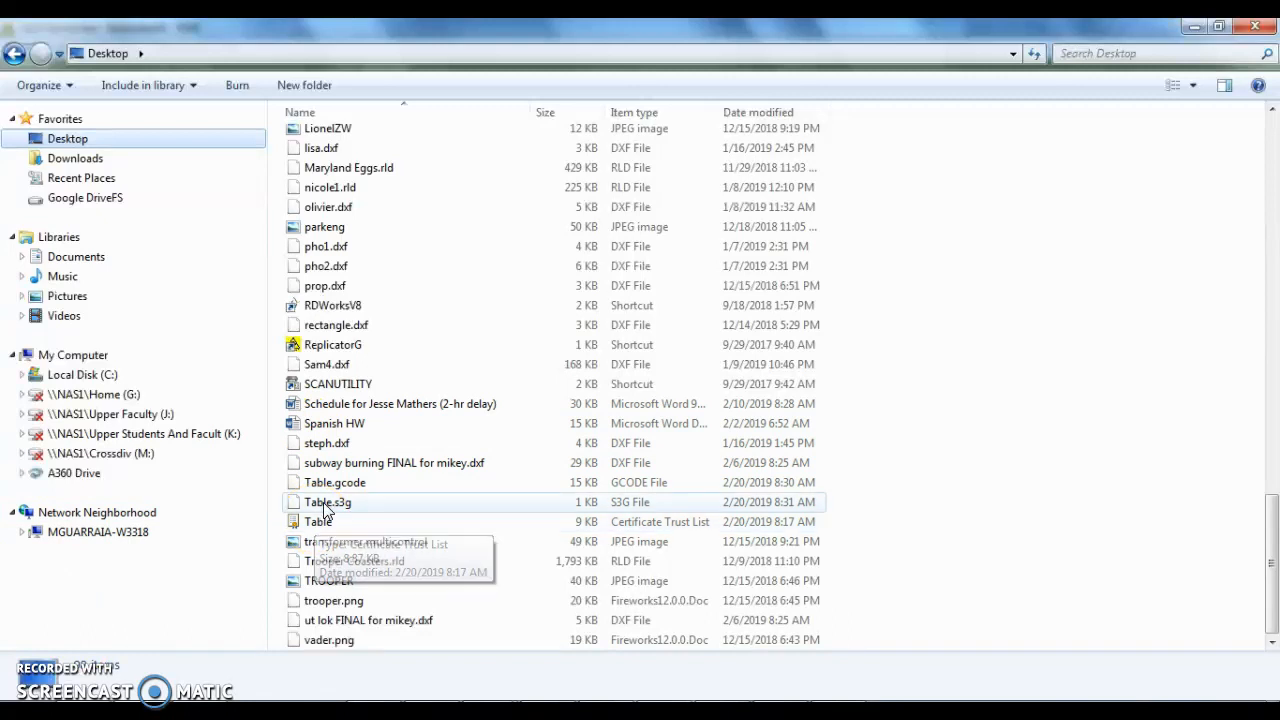
mouse_move(331, 491)
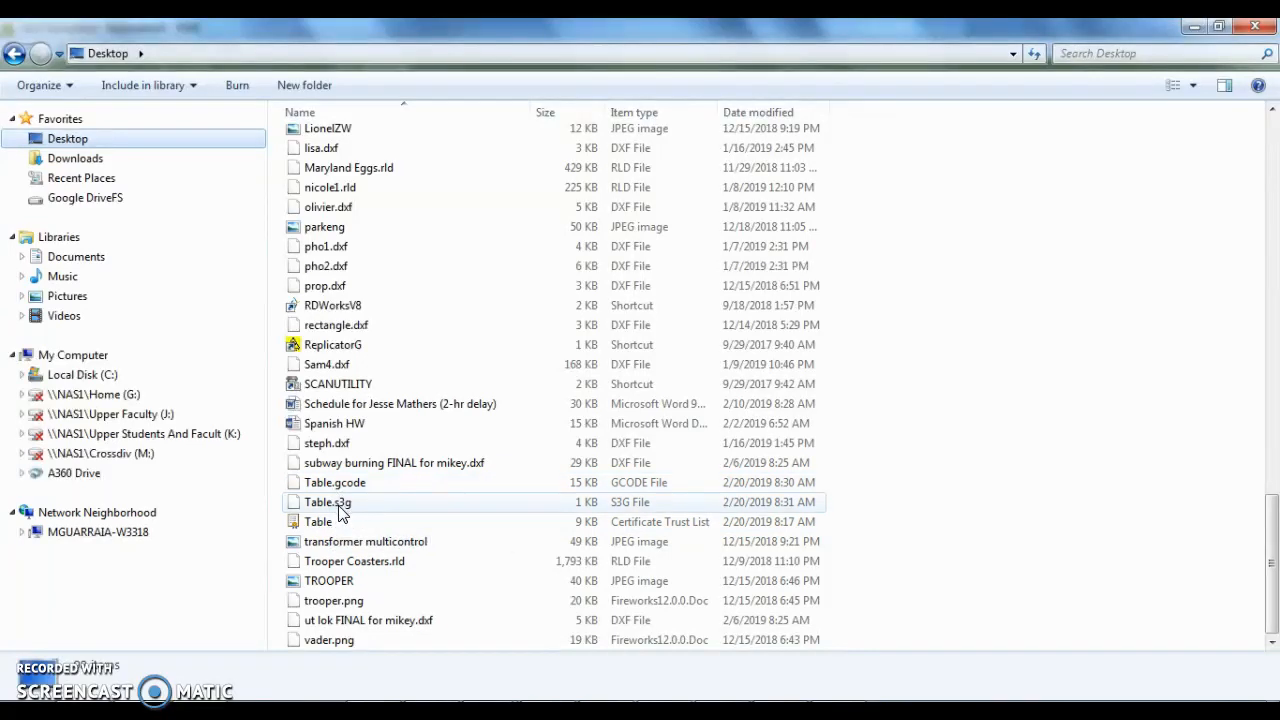
left_click(349, 509)
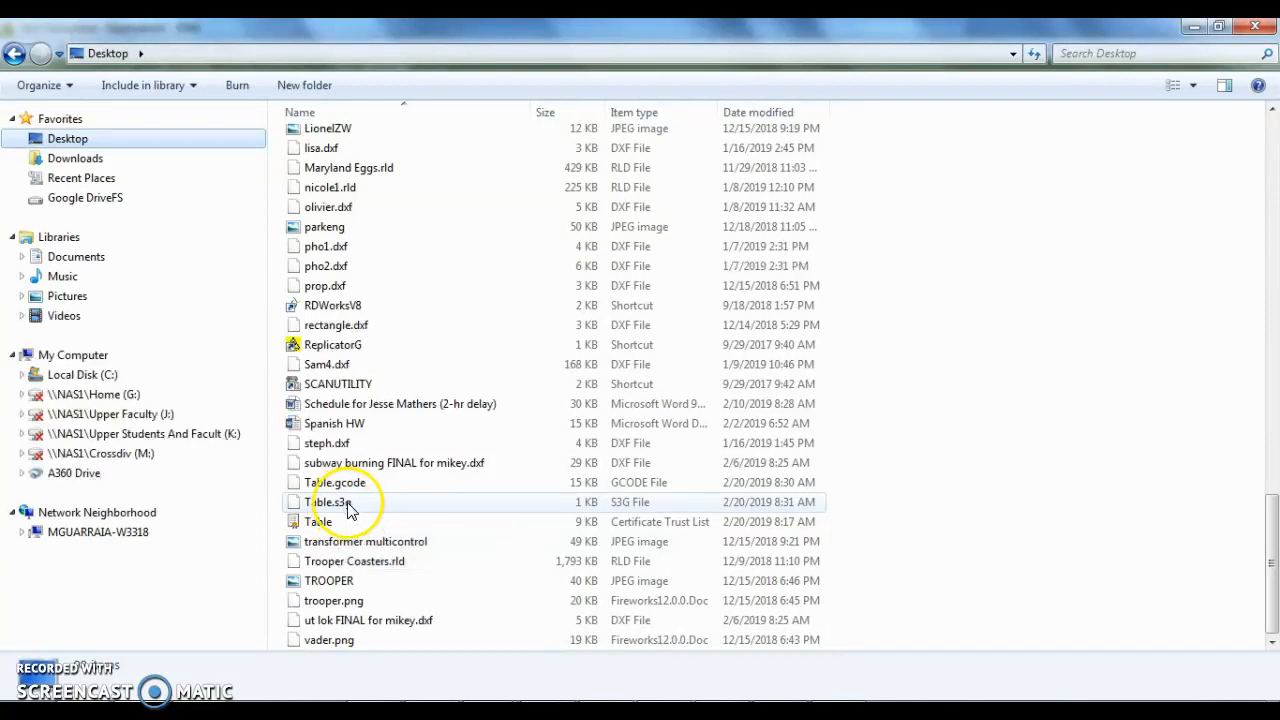